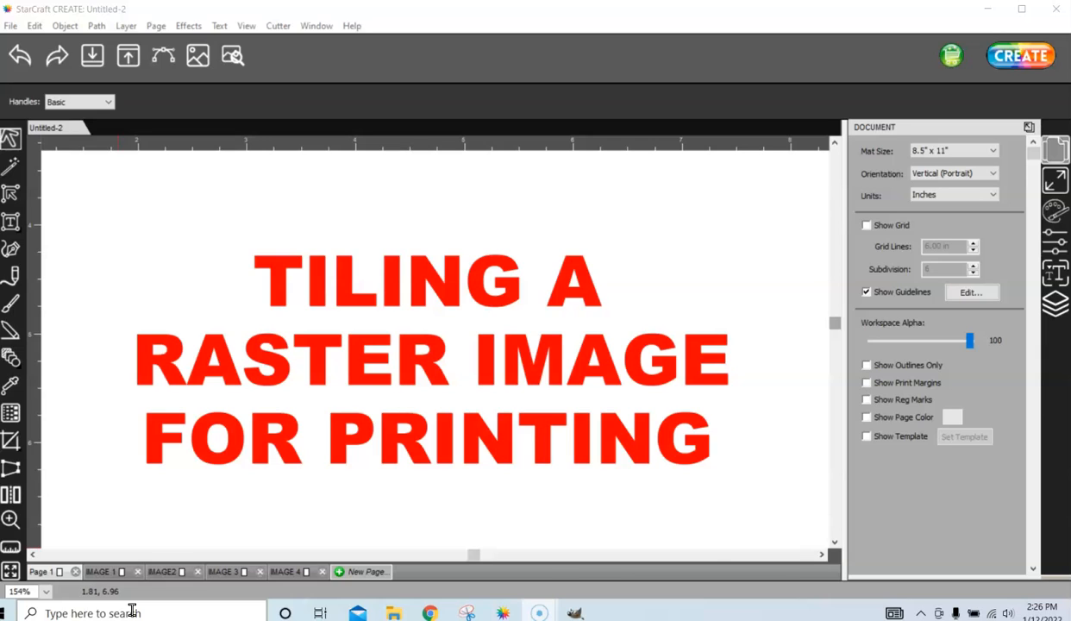
Go to the IMAGE 1 page, select the tree image and show its position and size settings.
{"action": "left_click", "coordinate": [122, 611]}
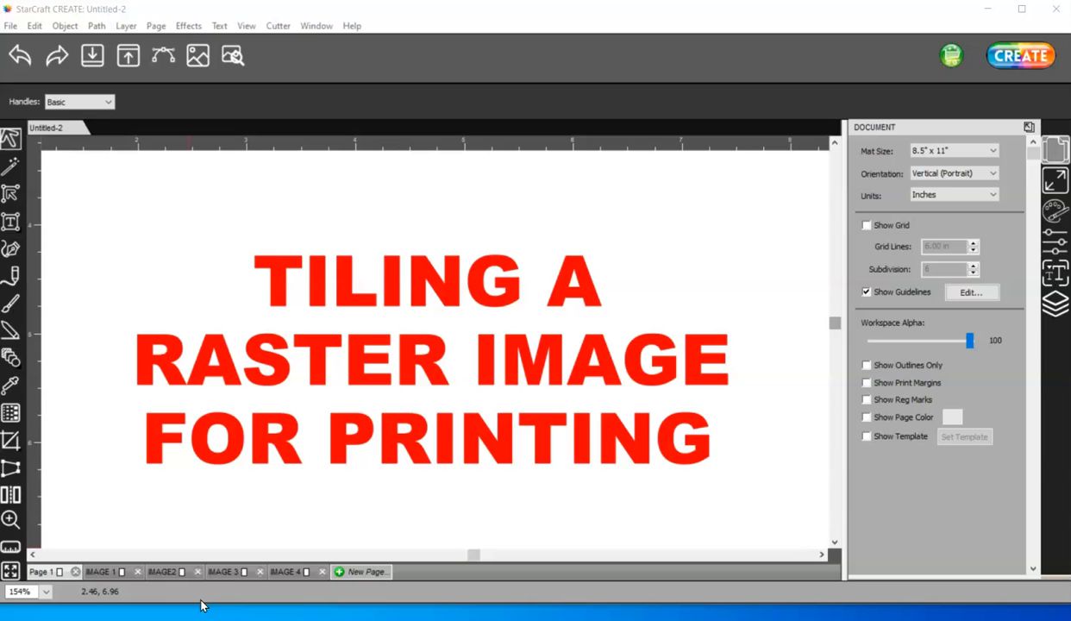
{"action": "left_click", "coordinate": [119, 572]}
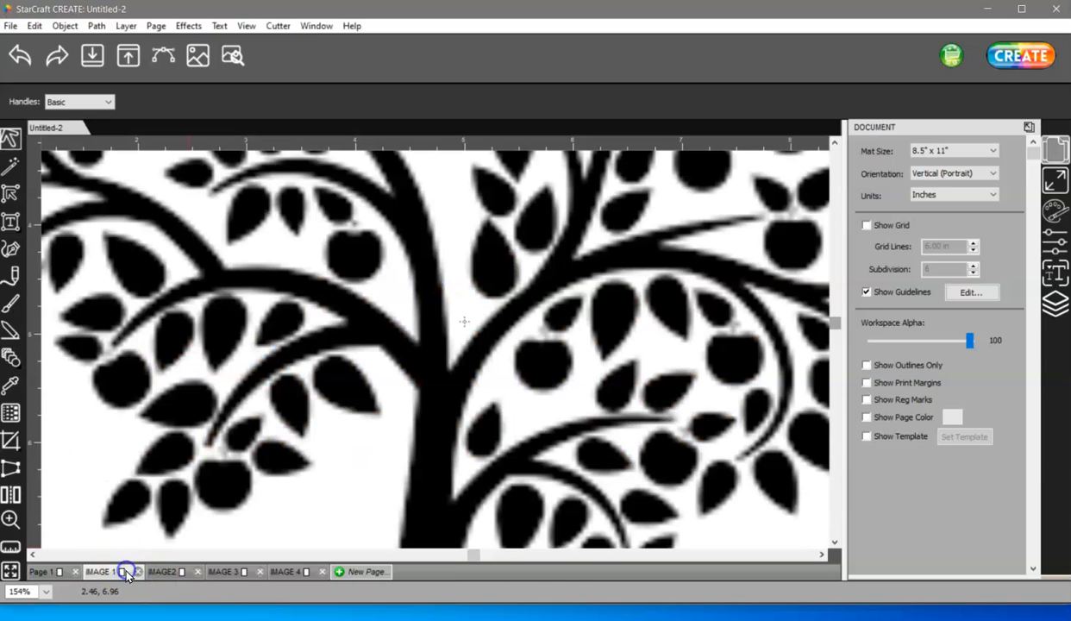
{"action": "scroll", "coordinate": [308, 358], "scroll_direction": "down", "scroll_amount": 5}
{"action": "left_click", "coordinate": [306, 345]}
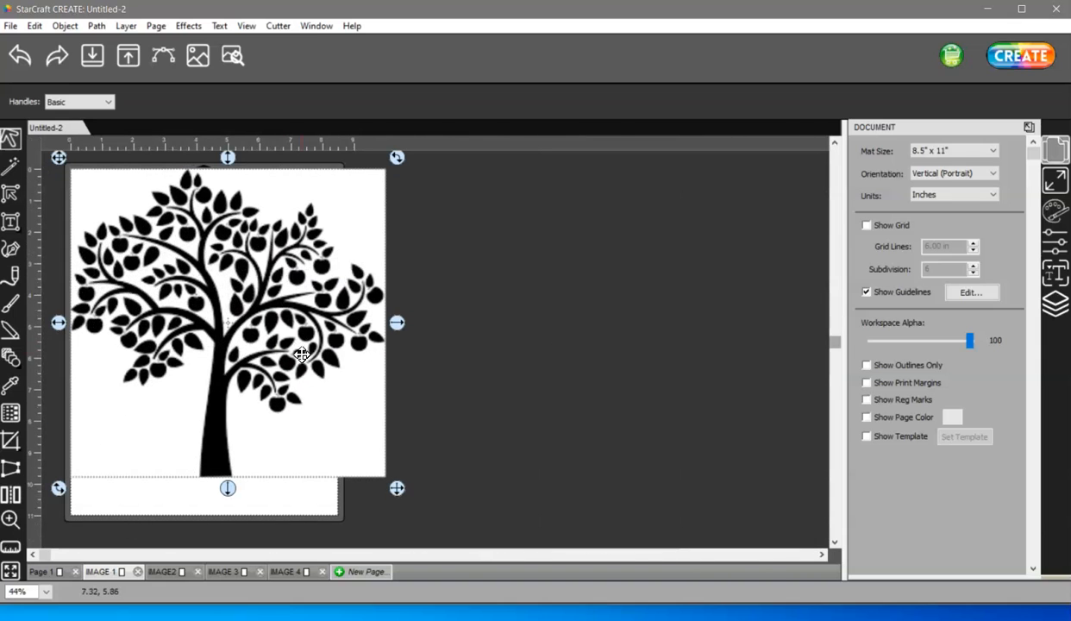
{"action": "left_click", "coordinate": [322, 503]}
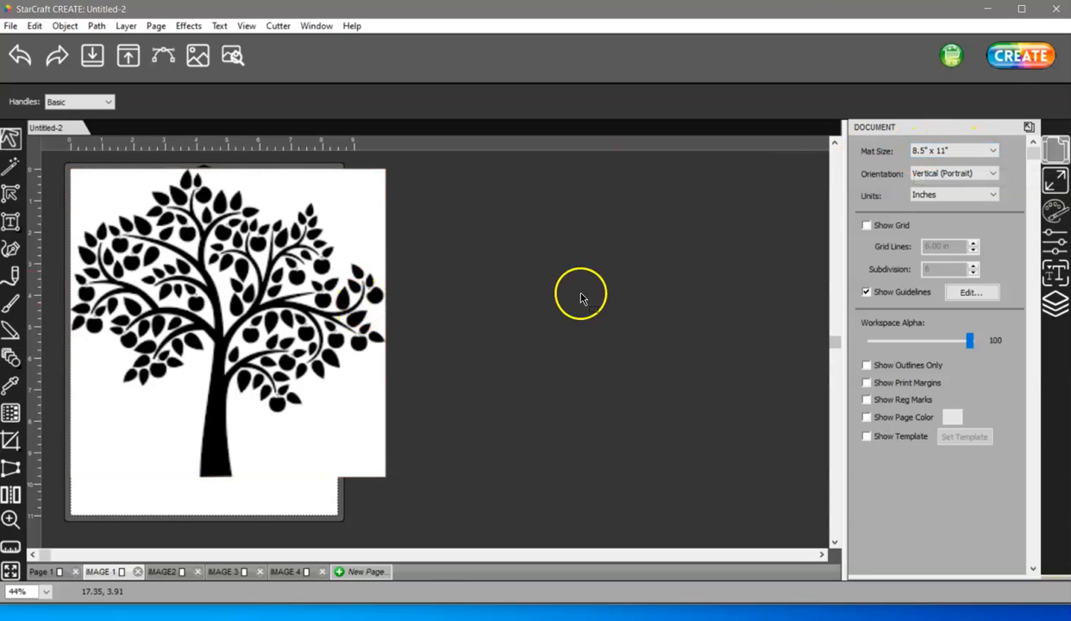
{"action": "left_click", "coordinate": [331, 296]}
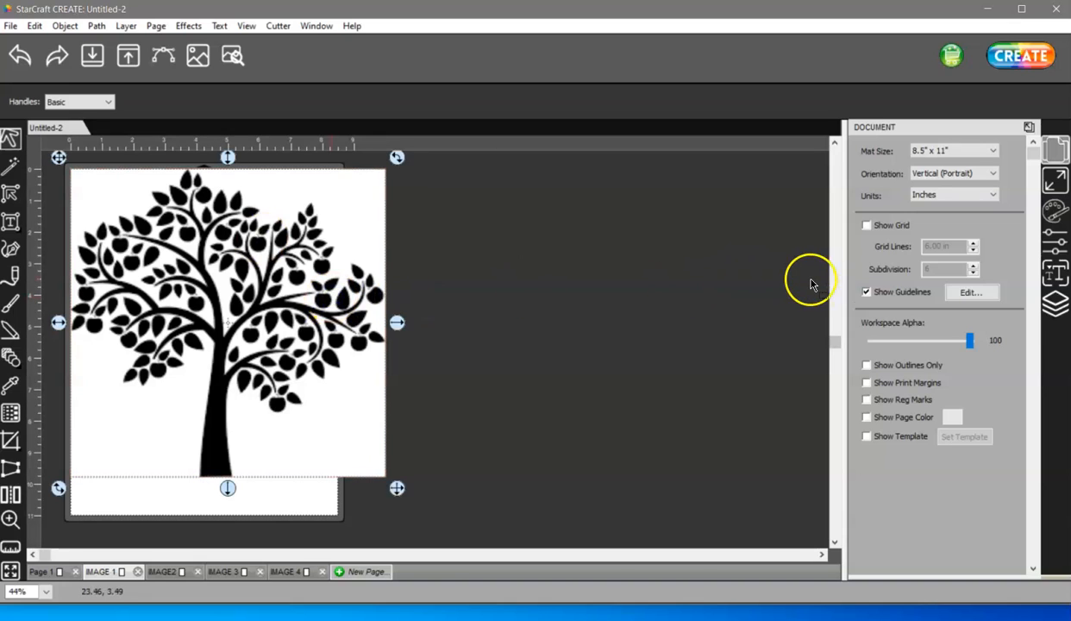
{"action": "left_click", "coordinate": [1058, 183]}
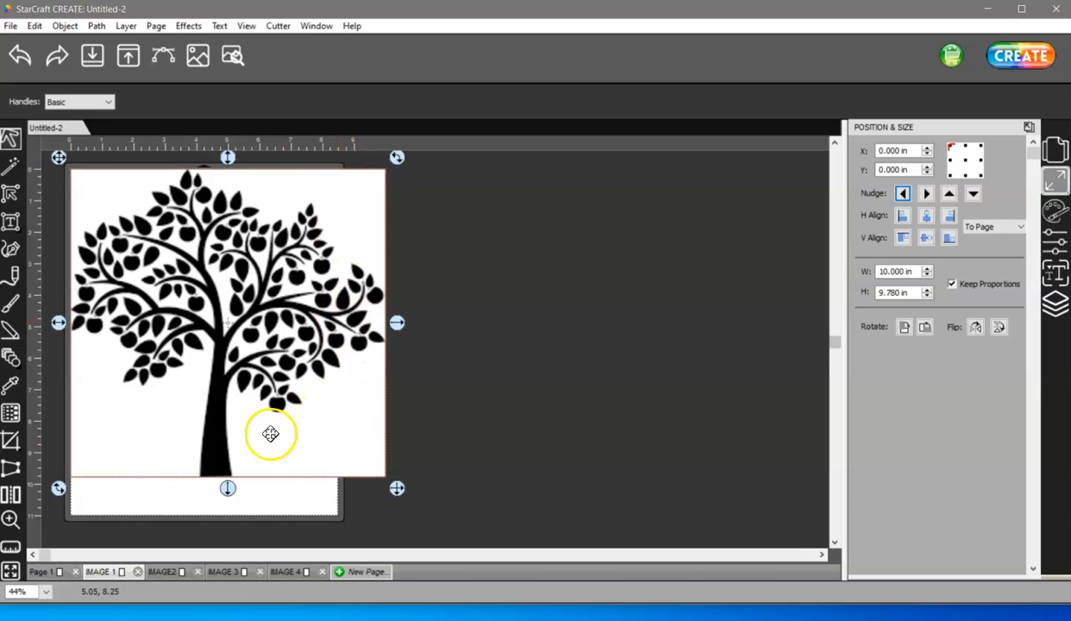
Move the tree image freehand to about X 0.33 in, Y 0.56 in on the page.
{"action": "left_click", "coordinate": [342, 294]}
{"action": "left_click", "coordinate": [273, 296]}
{"action": "left_click", "coordinate": [265, 305]}
{"action": "left_click_drag", "start_coordinate": [258, 308], "coordinate": [266, 338]}
{"action": "left_click", "coordinate": [161, 270]}
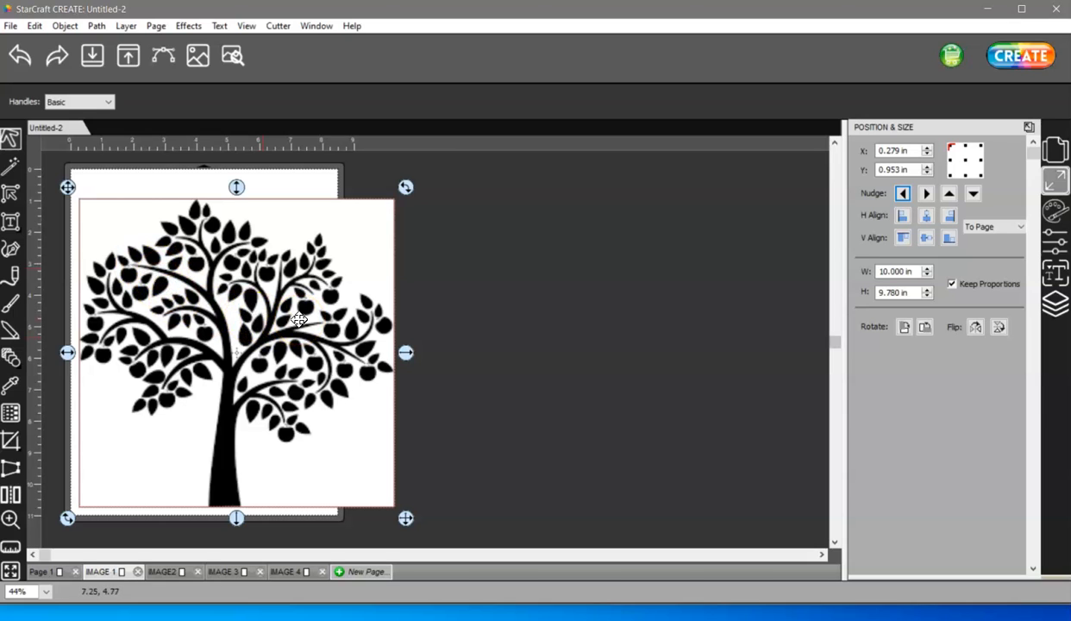
{"action": "left_click_drag", "start_coordinate": [299, 320], "coordinate": [300, 308]}
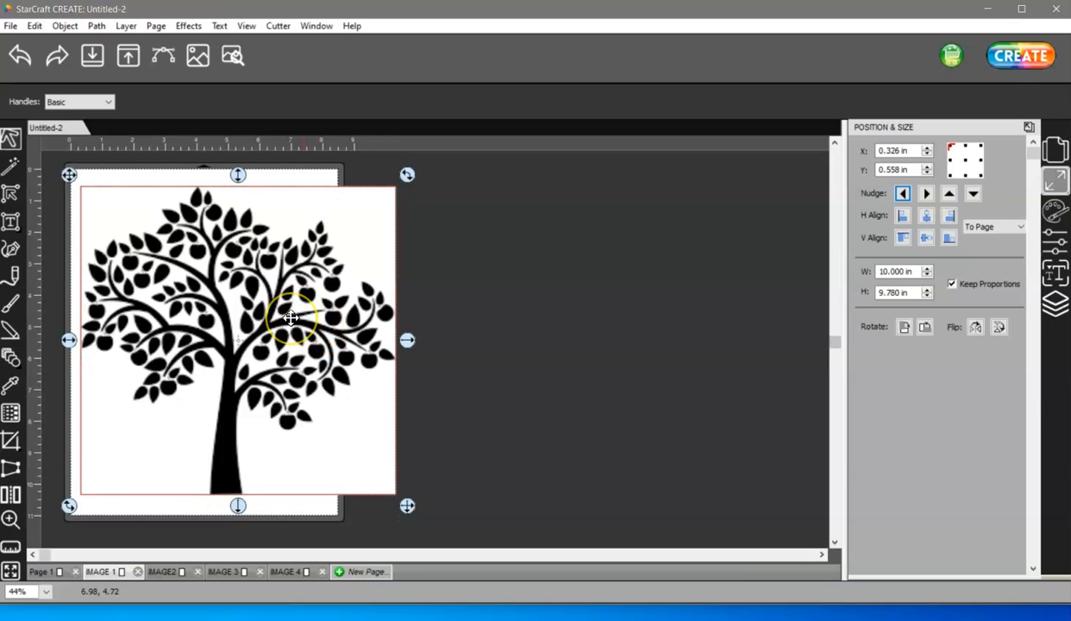
{"action": "left_click", "coordinate": [290, 316]}
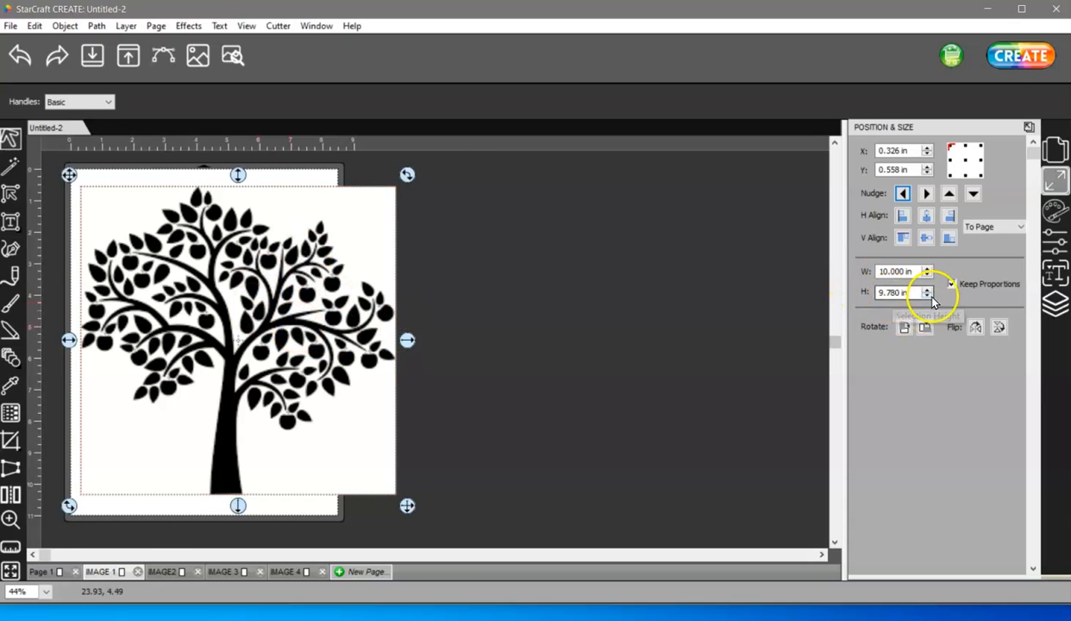
Set the document's mat to a custom size of 10 by 10 inches.
{"action": "left_click", "coordinate": [1059, 148]}
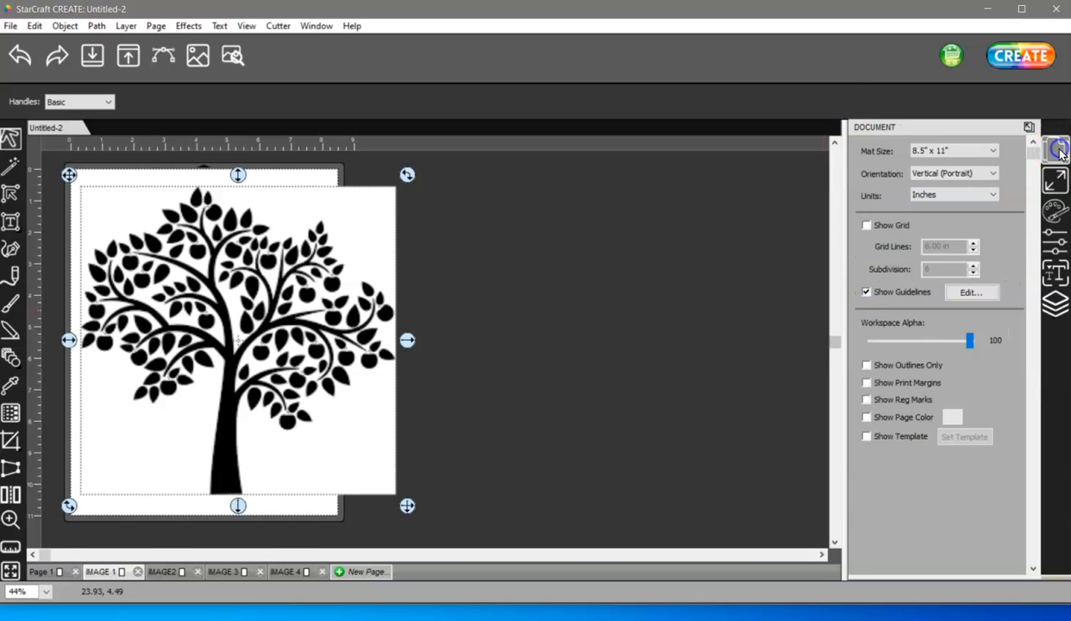
{"action": "left_click", "coordinate": [967, 150]}
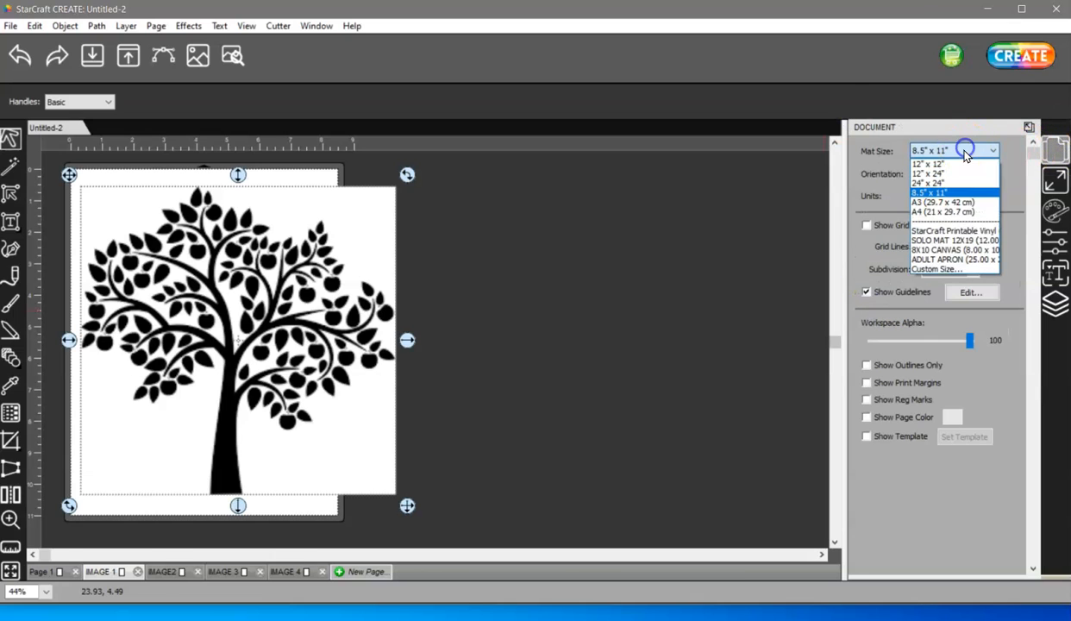
{"action": "left_click", "coordinate": [940, 270]}
{"action": "left_click", "coordinate": [597, 257]}
{"action": "double_click", "coordinate": [596, 257]}
{"action": "type", "text": "10"}
{"action": "double_click", "coordinate": [591, 277]}
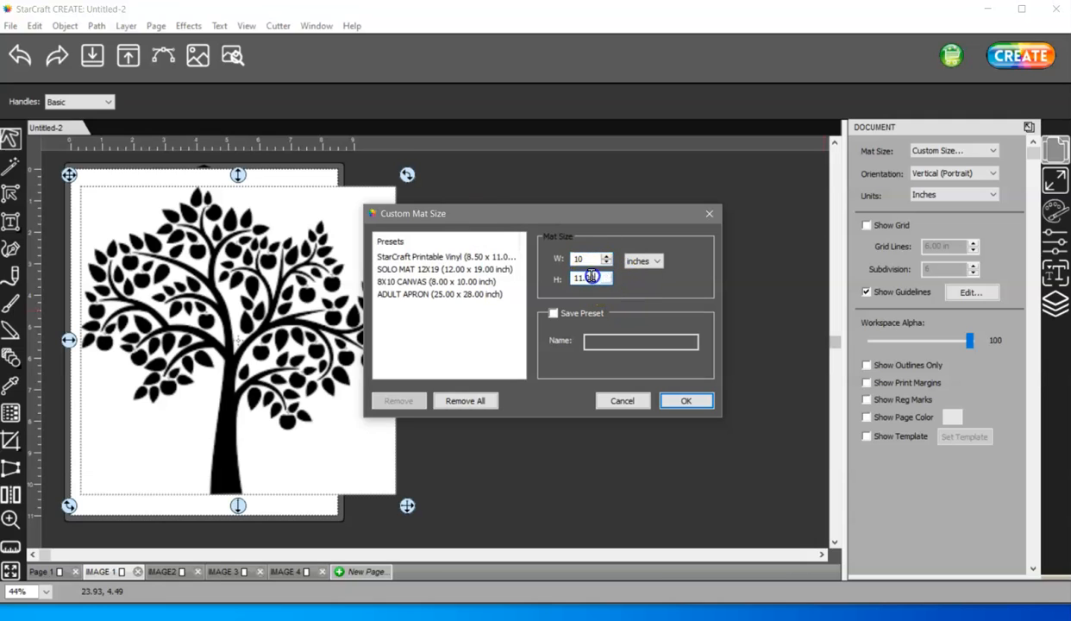
{"action": "type", "text": "10"}
{"action": "left_click", "coordinate": [685, 400]}
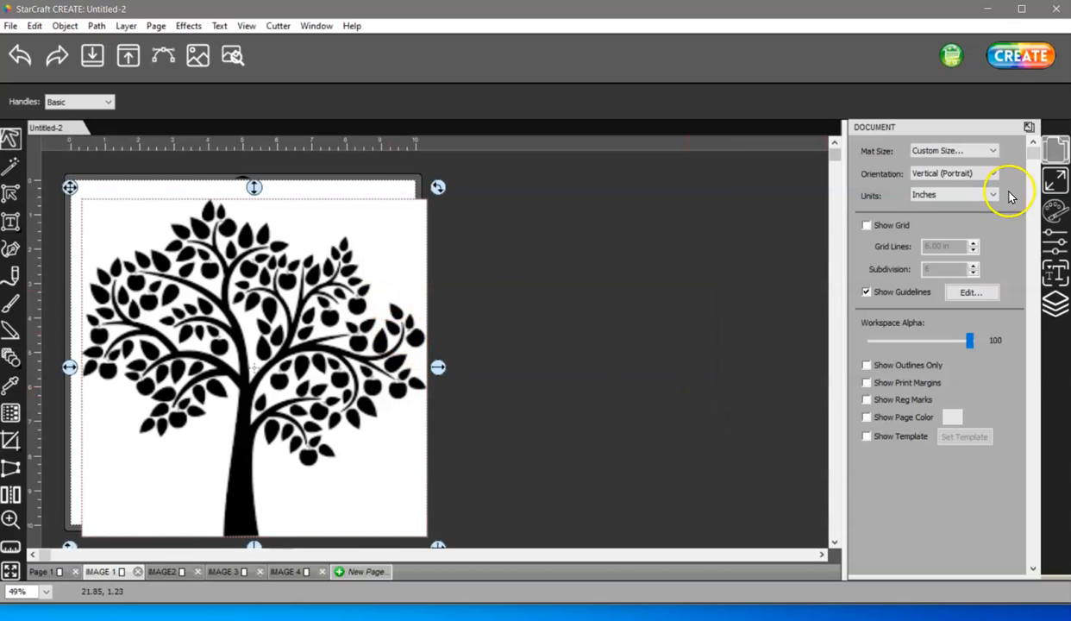
Position the tree image at X 0 in, Y 0 in, measured from its upper-left reference point.
{"action": "left_click", "coordinate": [1058, 178]}
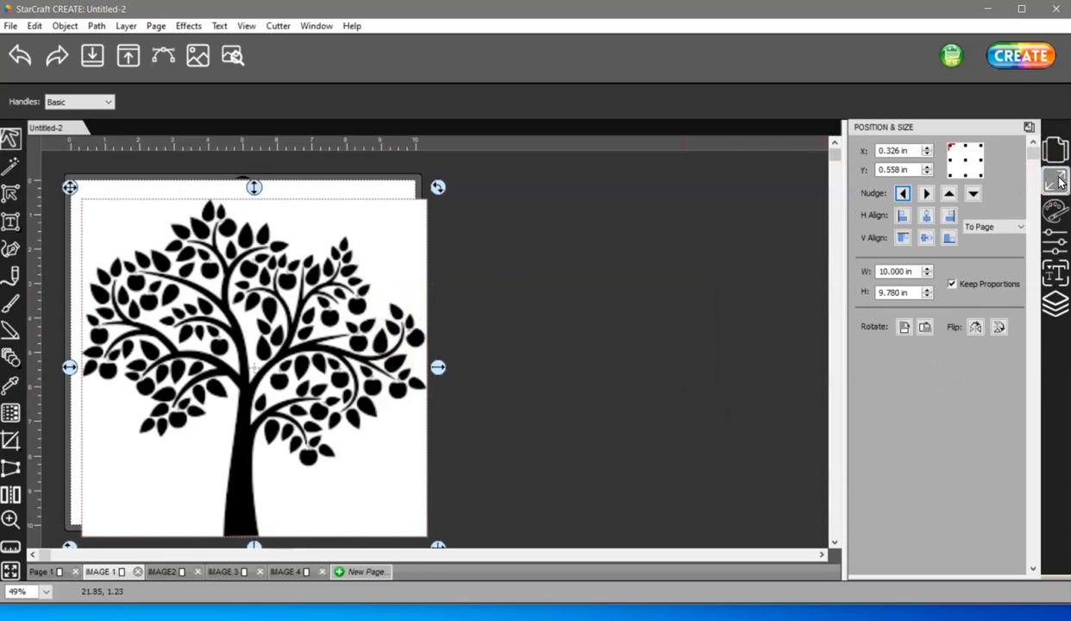
{"action": "left_click", "coordinate": [951, 151]}
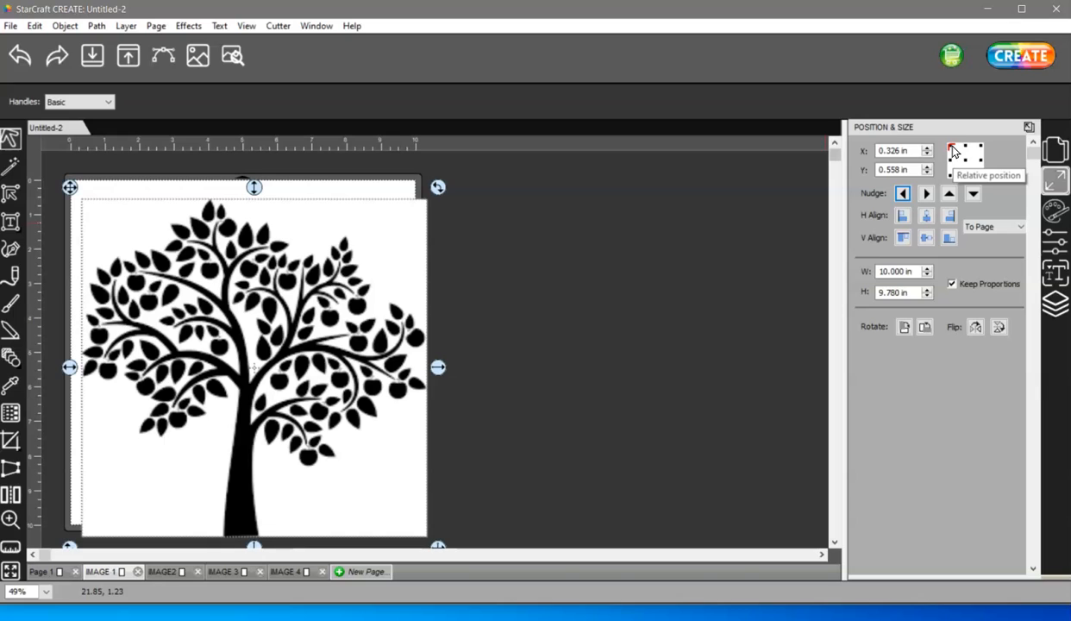
{"action": "left_click", "coordinate": [913, 151]}
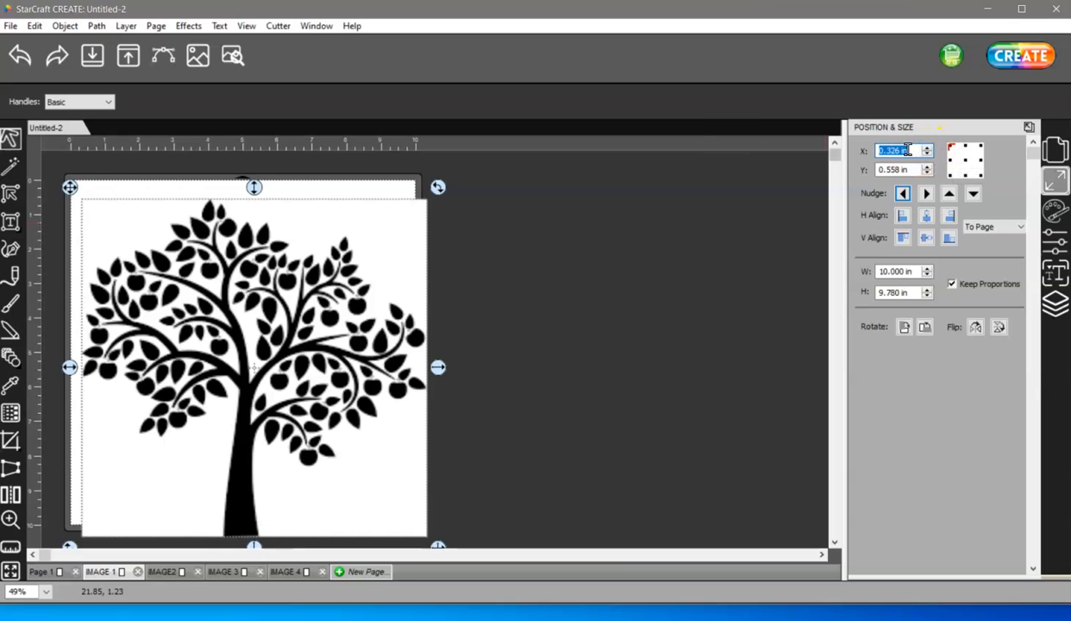
{"action": "type", "text": "0"}
{"action": "left_click", "coordinate": [909, 169]}
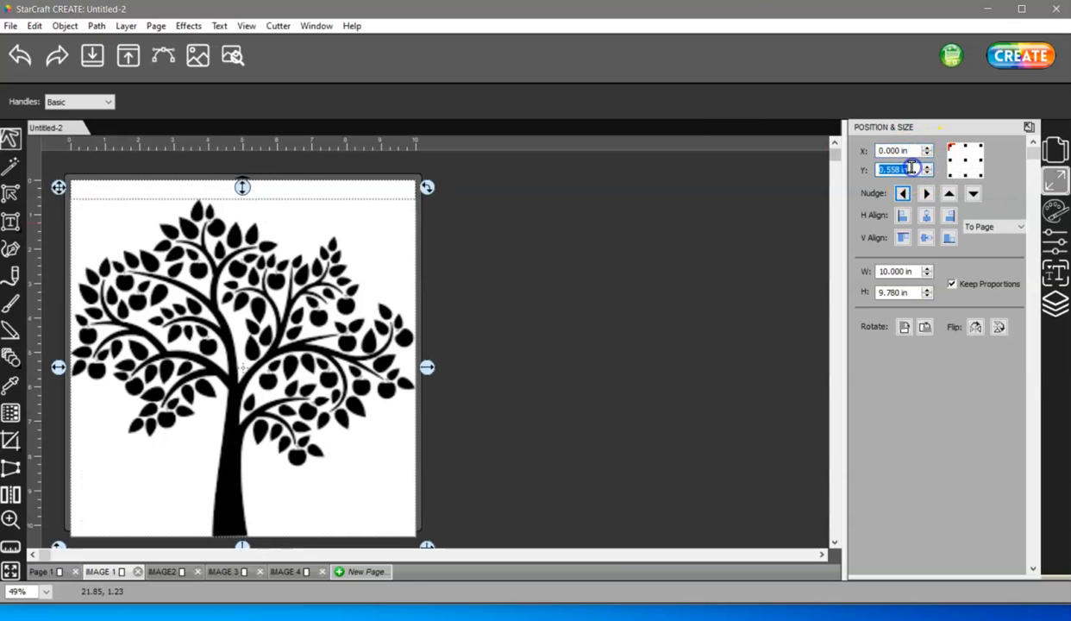
{"action": "type", "text": "0"}
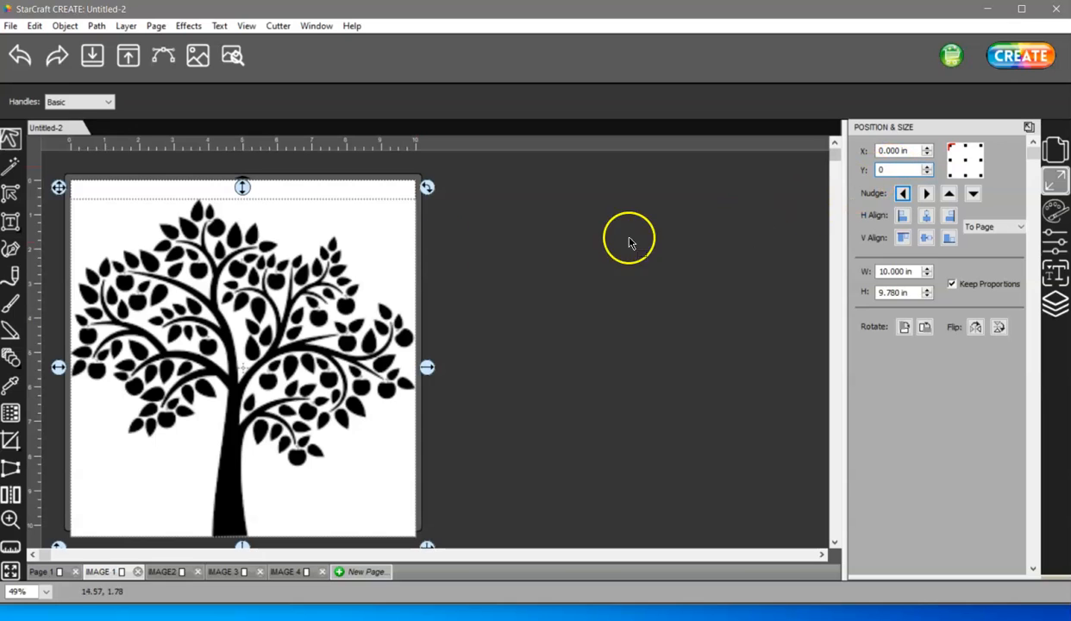
{"action": "left_click", "coordinate": [93, 224]}
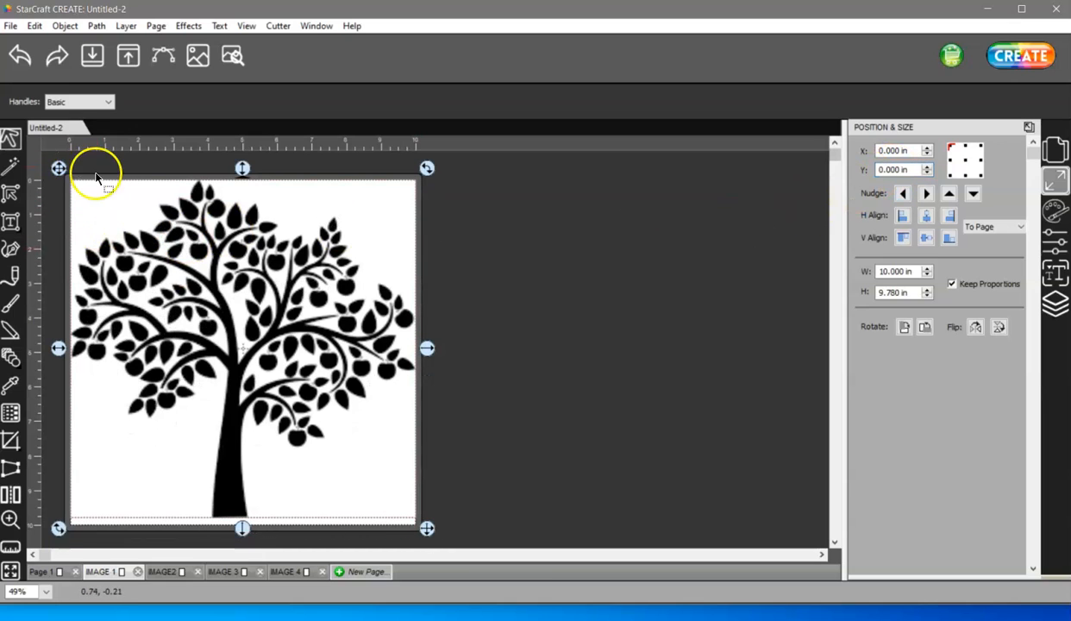
Draw a rectangle about 5.5 by 5.3 in on the empty workspace beside the page and select it.
{"action": "left_click", "coordinate": [11, 356]}
{"action": "left_click", "coordinate": [602, 279]}
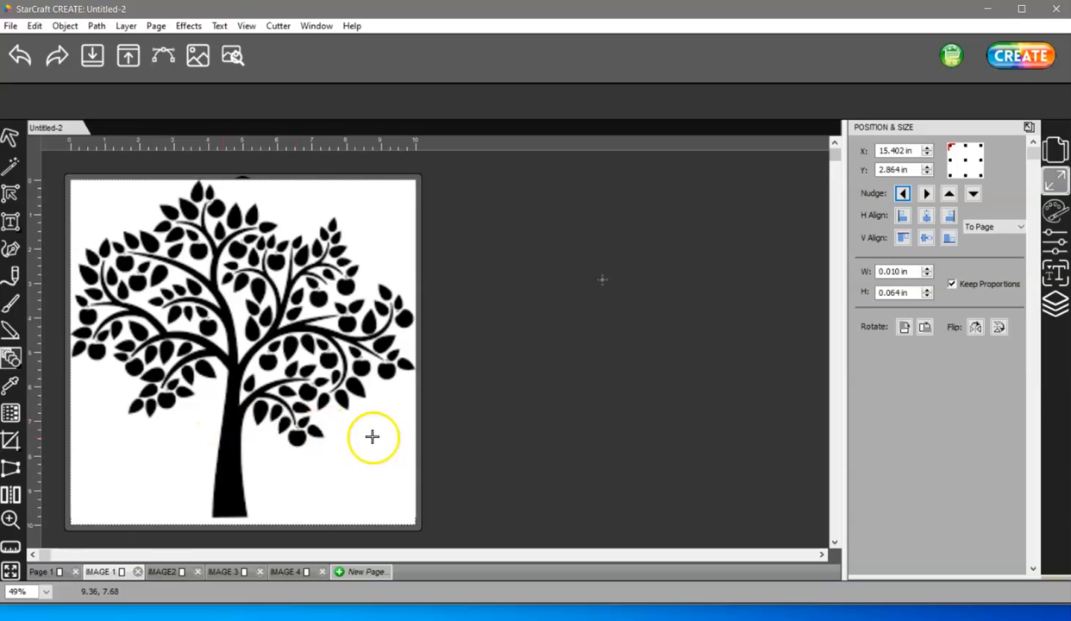
{"action": "left_click", "coordinate": [11, 355]}
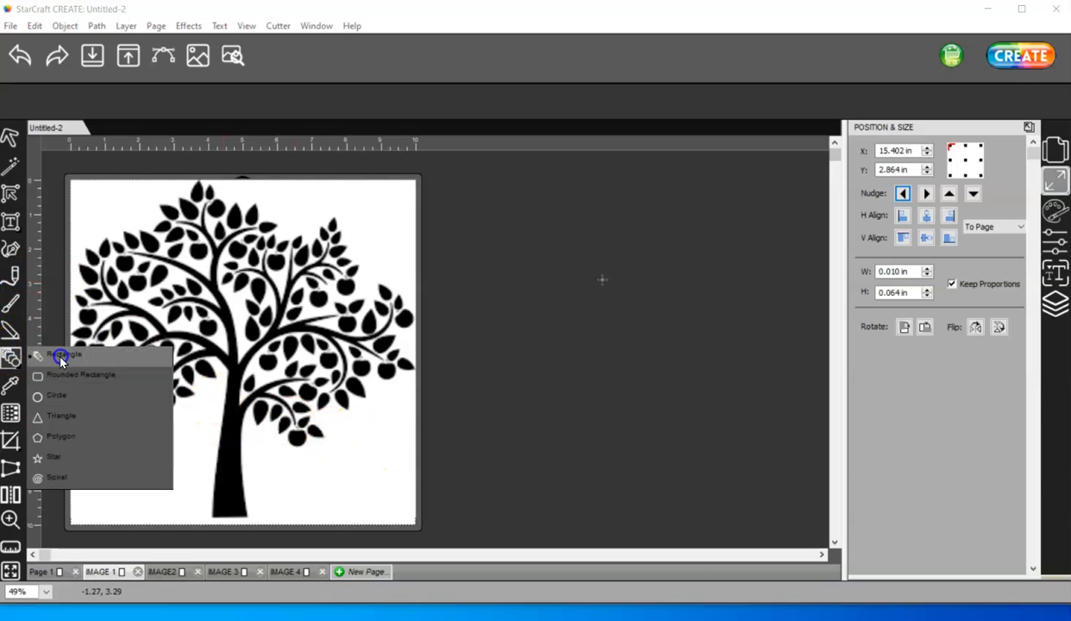
{"action": "left_click", "coordinate": [60, 360]}
{"action": "left_click_drag", "start_coordinate": [453, 205], "coordinate": [640, 385]}
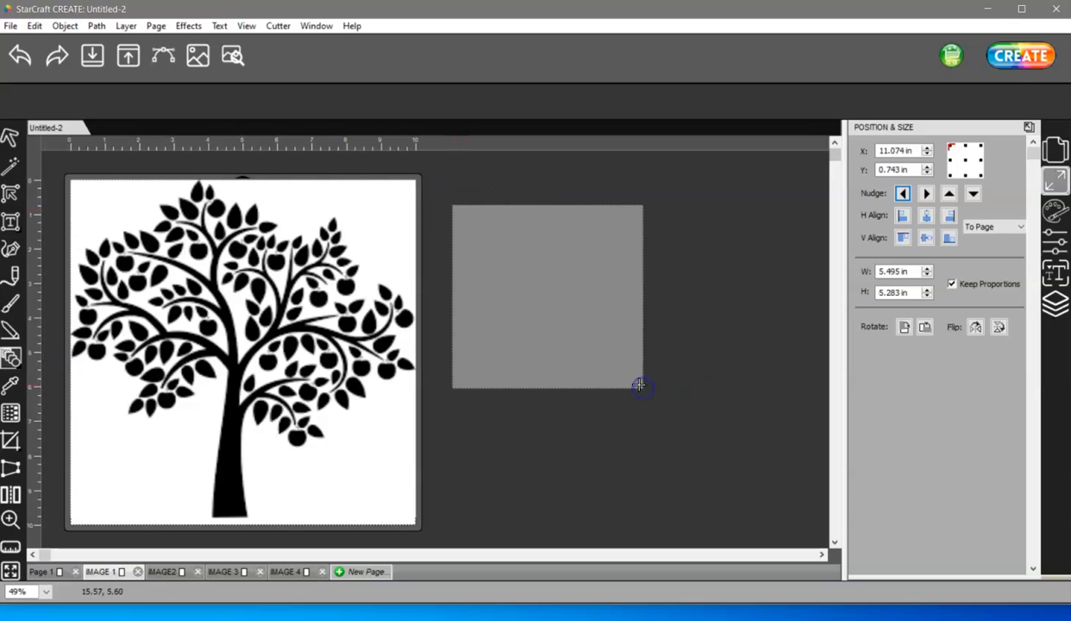
{"action": "left_click", "coordinate": [11, 137]}
{"action": "left_click_drag", "start_coordinate": [599, 244], "coordinate": [601, 247]}
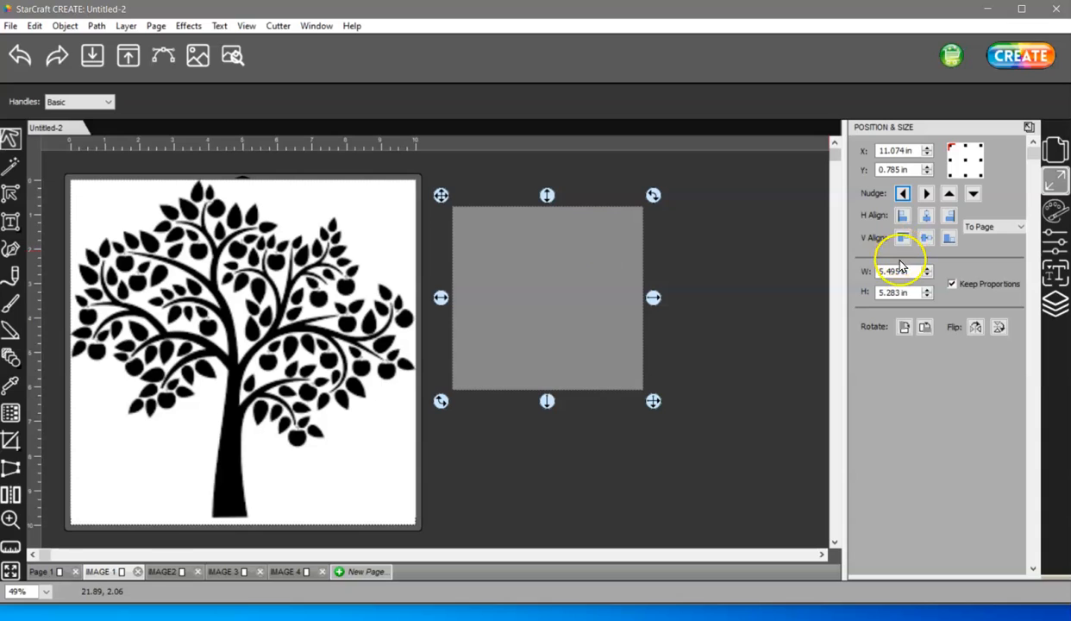
Resize the rectangle to 5 by 5 in with proportions unlocked, and move it to about X 11.67 in, Y 0.59 in.
{"action": "left_click", "coordinate": [912, 272]}
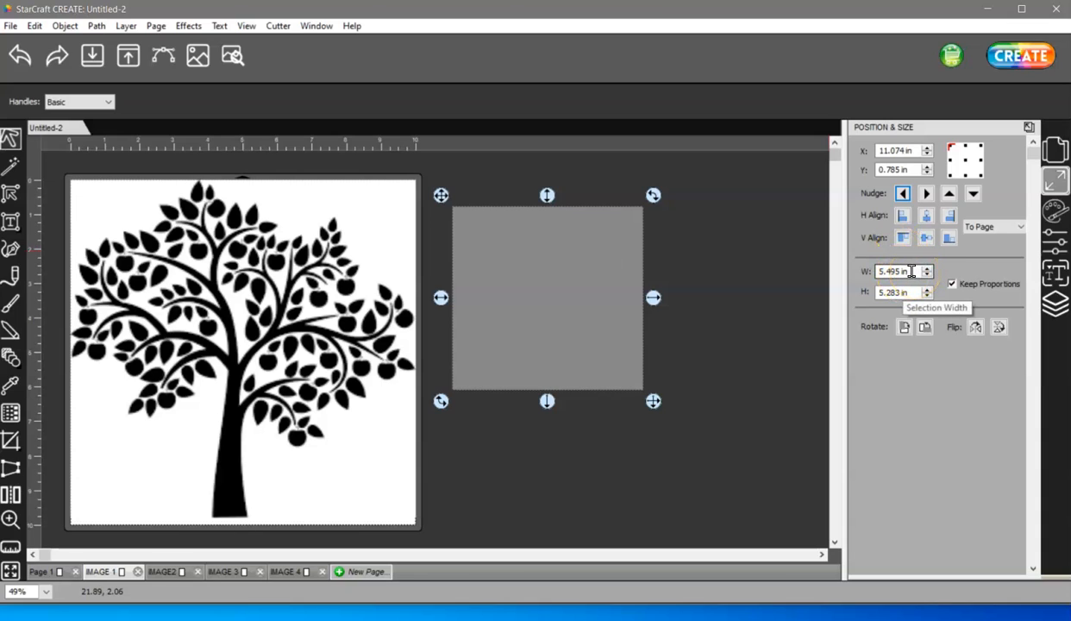
{"action": "double_click", "coordinate": [912, 272]}
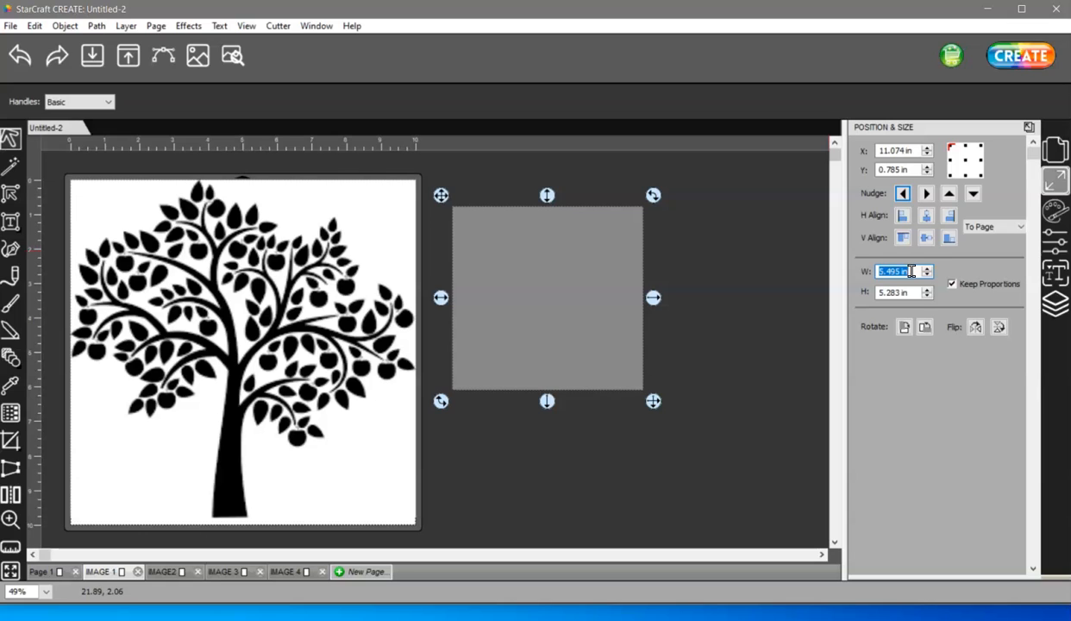
{"action": "type", "text": "5"}
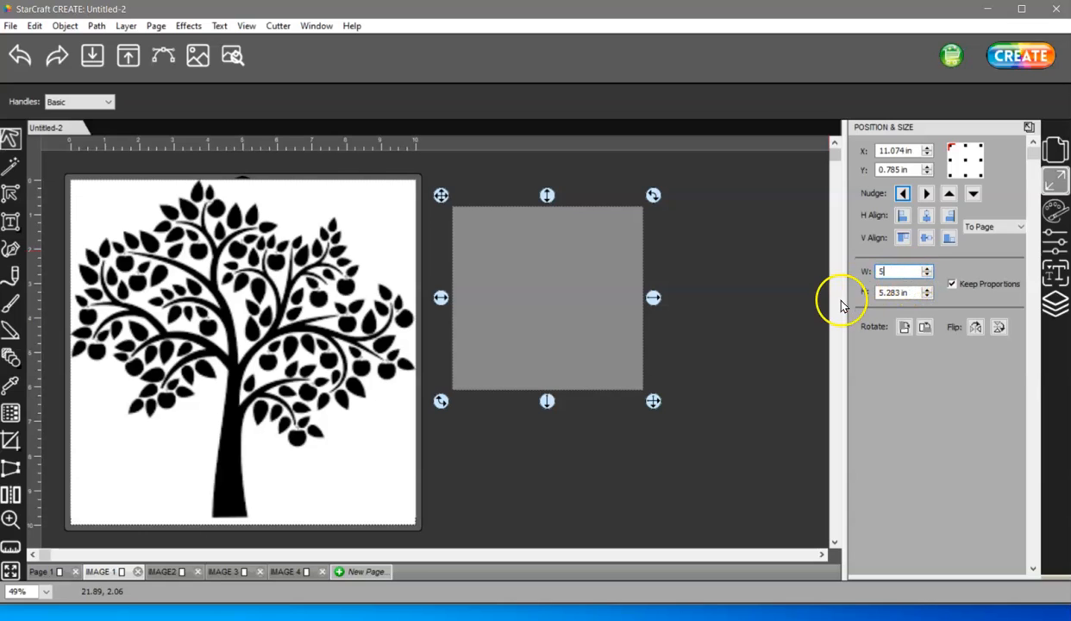
{"action": "double_click", "coordinate": [916, 294]}
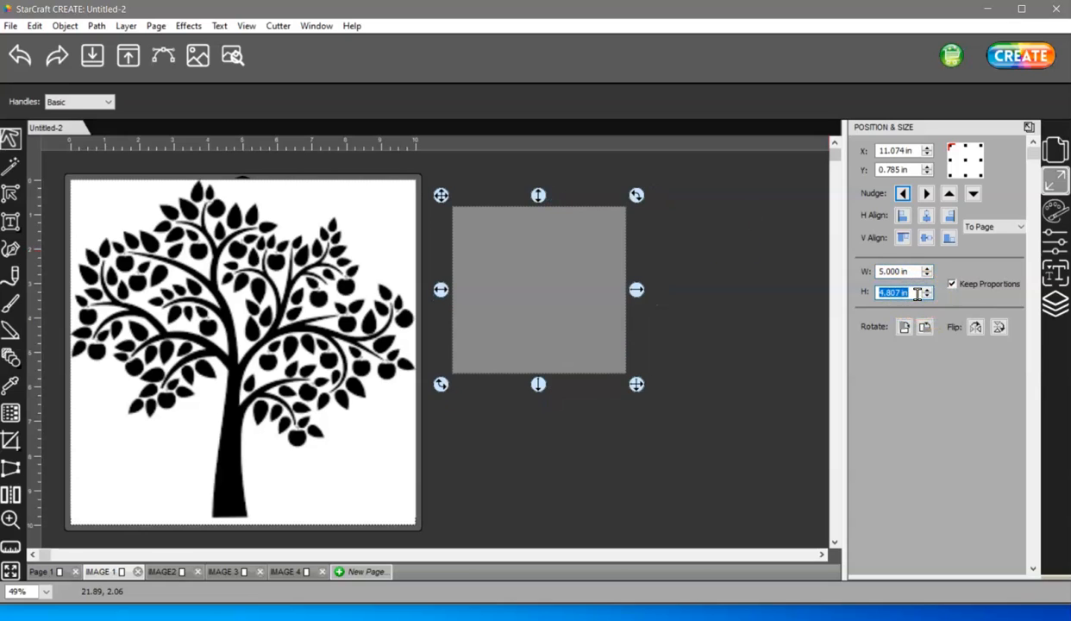
{"action": "left_click", "coordinate": [952, 284]}
{"action": "double_click", "coordinate": [902, 293]}
{"action": "type", "text": "5"}
{"action": "key", "text": "Return"}
{"action": "left_click", "coordinate": [759, 338]}
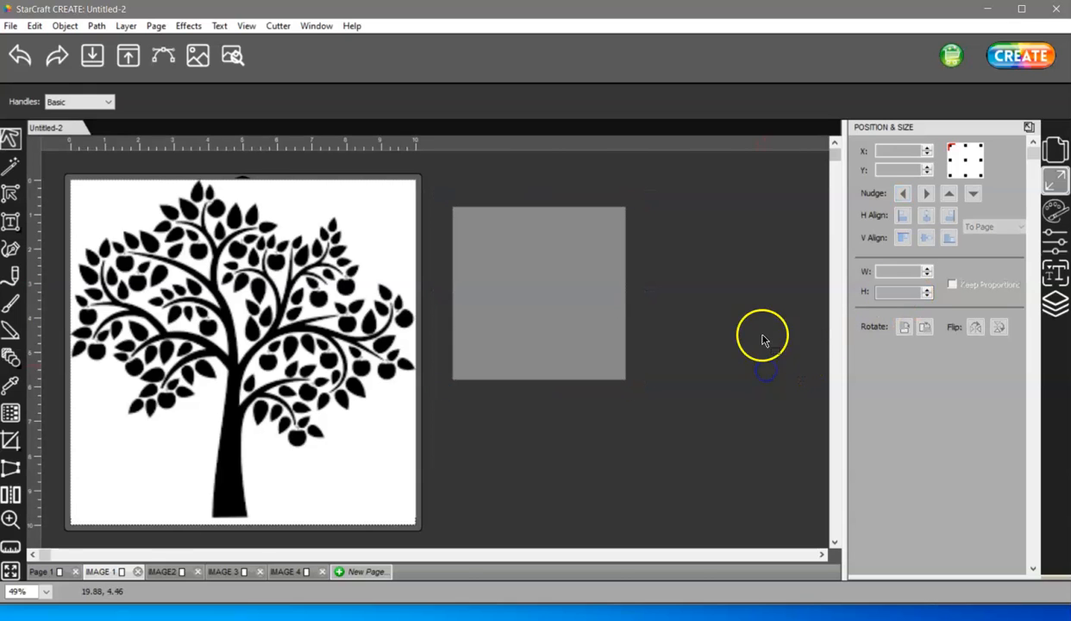
{"action": "left_click", "coordinate": [565, 273]}
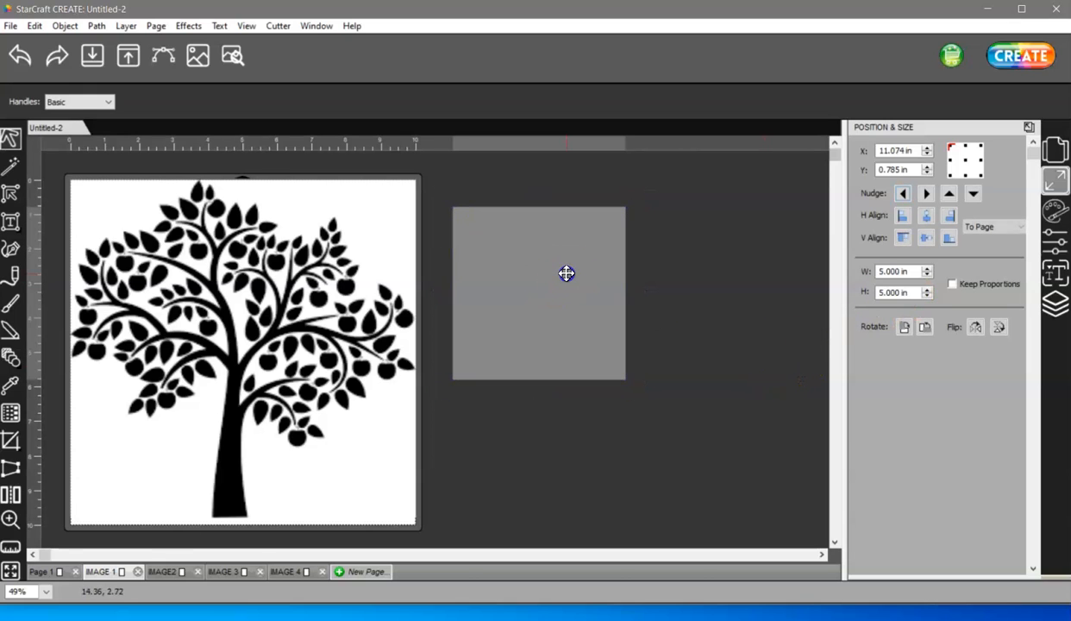
{"action": "left_click_drag", "start_coordinate": [566, 274], "coordinate": [586, 266]}
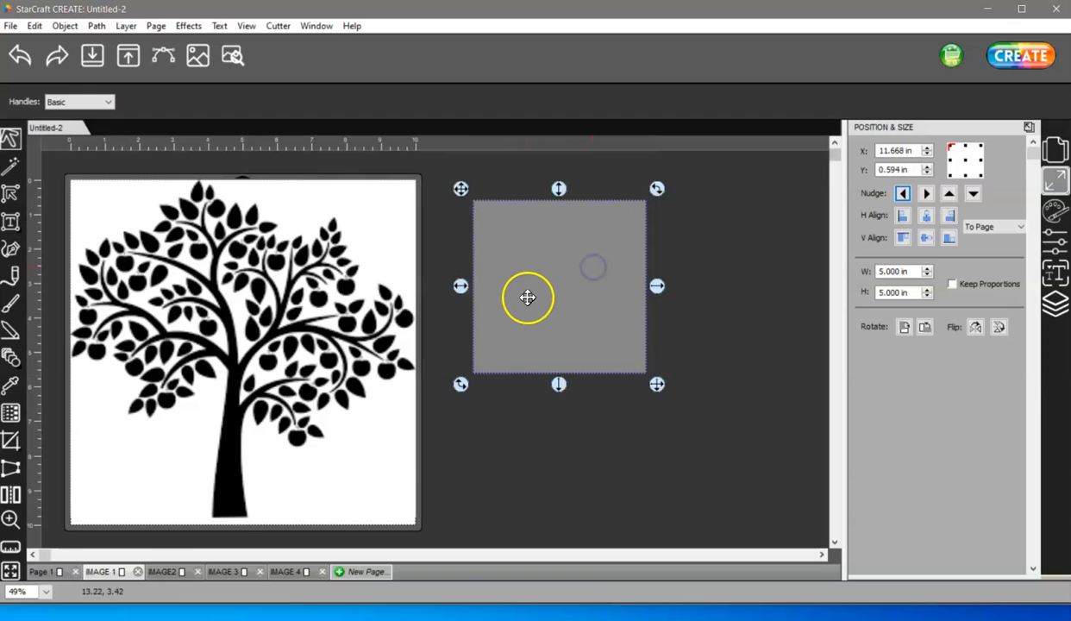
Copy the tree image from the IMAGE 1 page and paste it in place on the IMAGE2 page.
{"action": "left_click", "coordinate": [302, 310]}
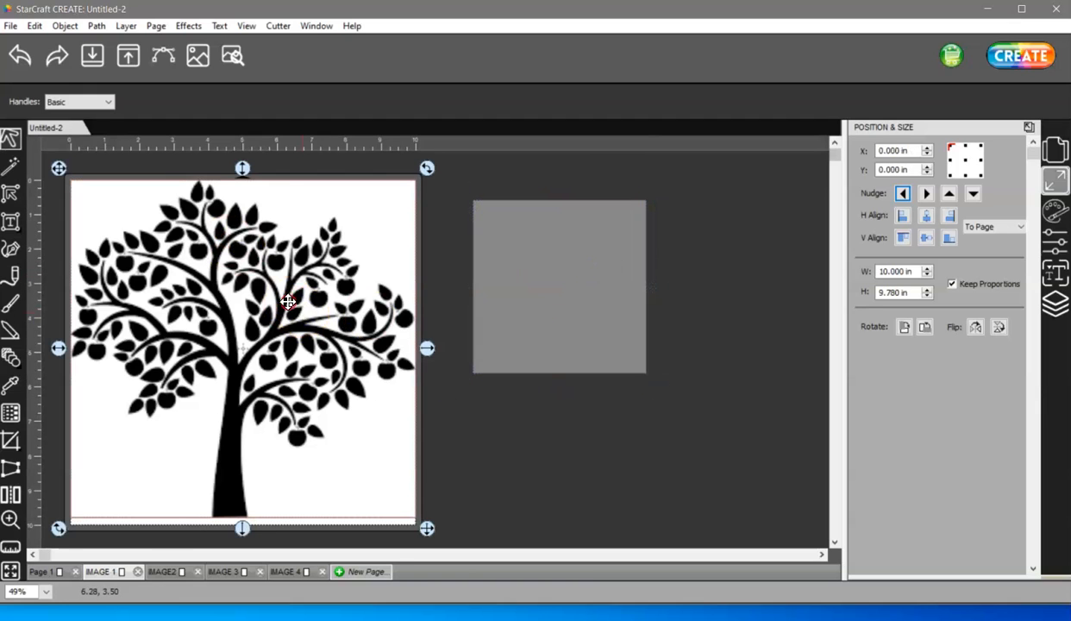
{"action": "right_click", "coordinate": [288, 302]}
{"action": "left_click", "coordinate": [330, 382]}
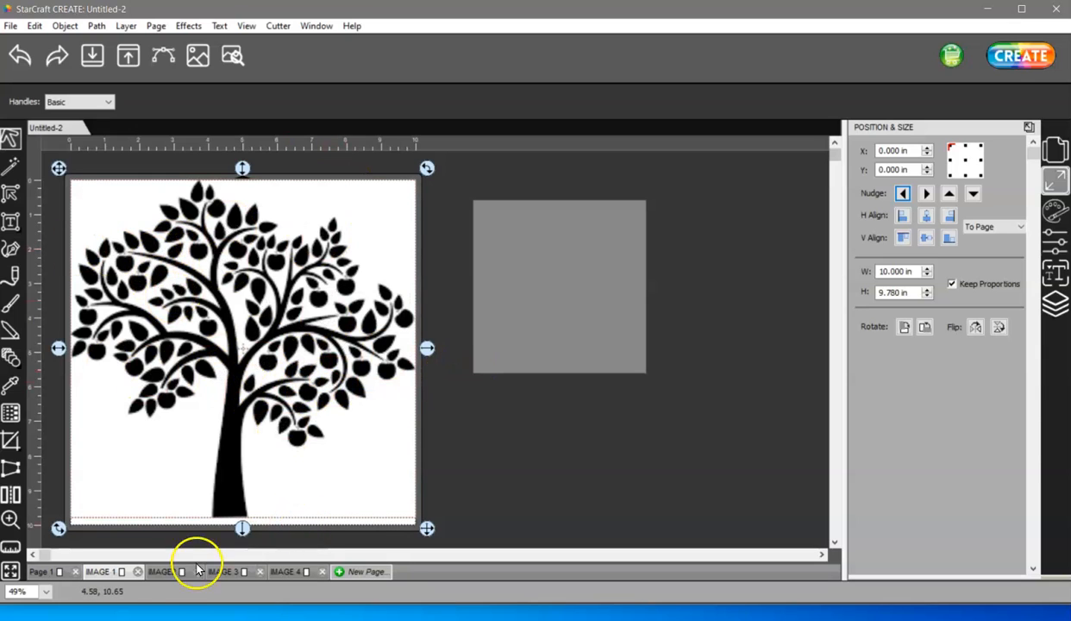
{"action": "left_click", "coordinate": [164, 571]}
{"action": "right_click", "coordinate": [199, 338]}
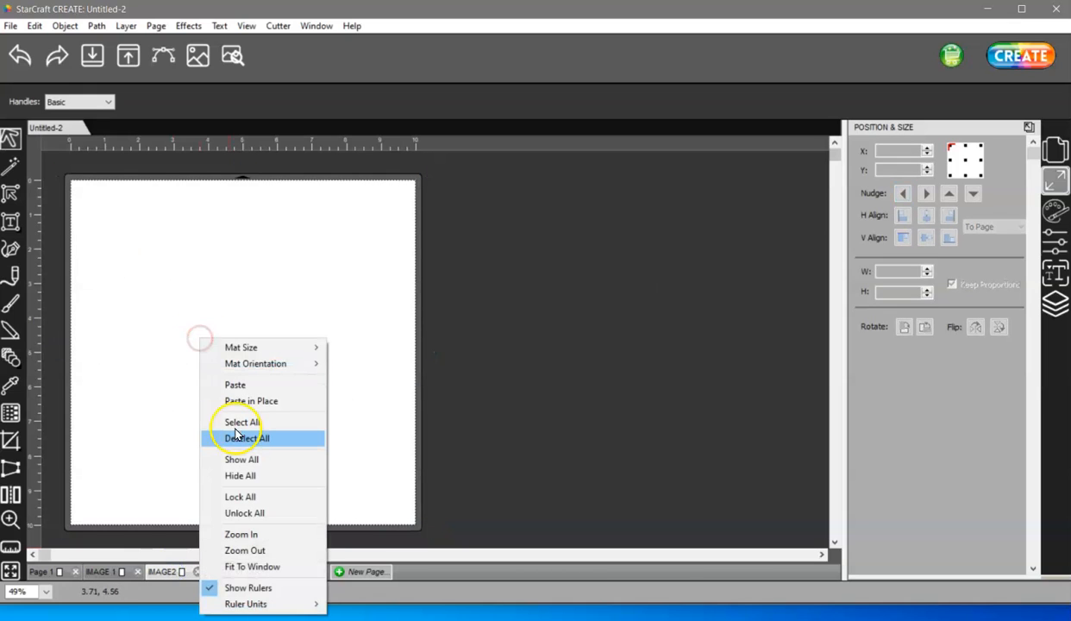
{"action": "left_click", "coordinate": [252, 401]}
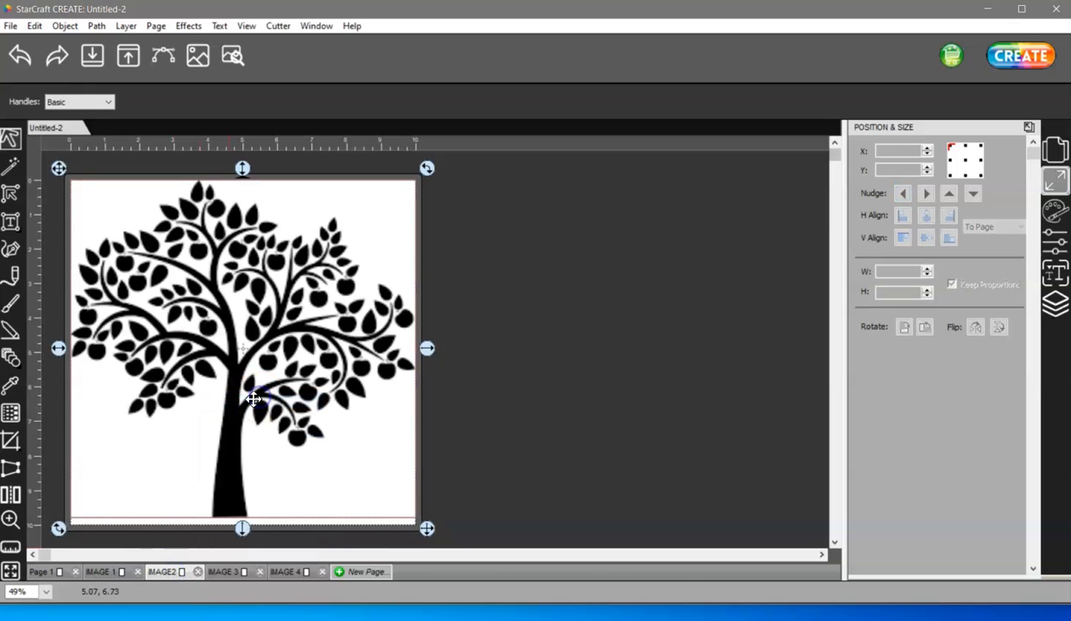
Paste the copied tree image in place on the IMAGE 3 page and on the IMAGE 4 page.
{"action": "left_click", "coordinate": [221, 571]}
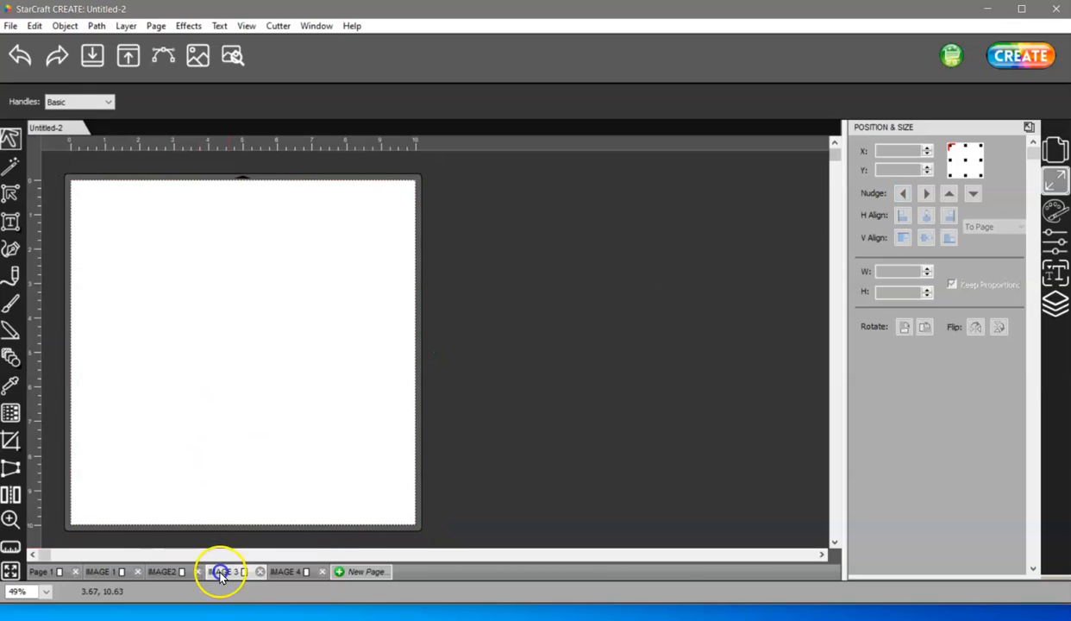
{"action": "right_click", "coordinate": [192, 315]}
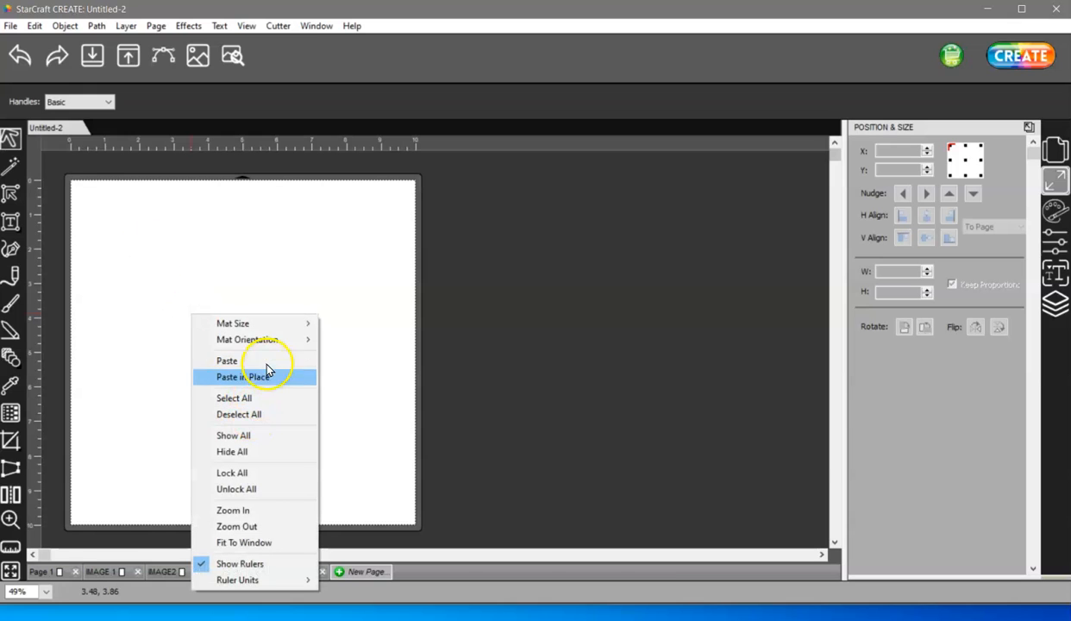
{"action": "left_click", "coordinate": [270, 378]}
{"action": "left_click", "coordinate": [282, 571]}
{"action": "right_click", "coordinate": [166, 283]}
{"action": "right_click", "coordinate": [211, 353]}
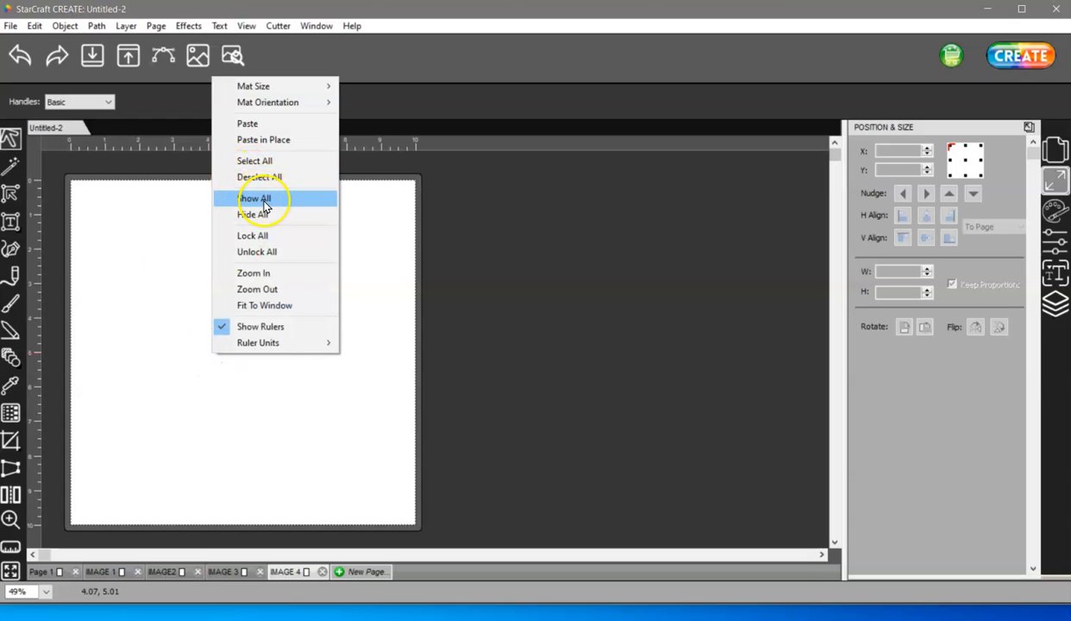
{"action": "left_click", "coordinate": [267, 145]}
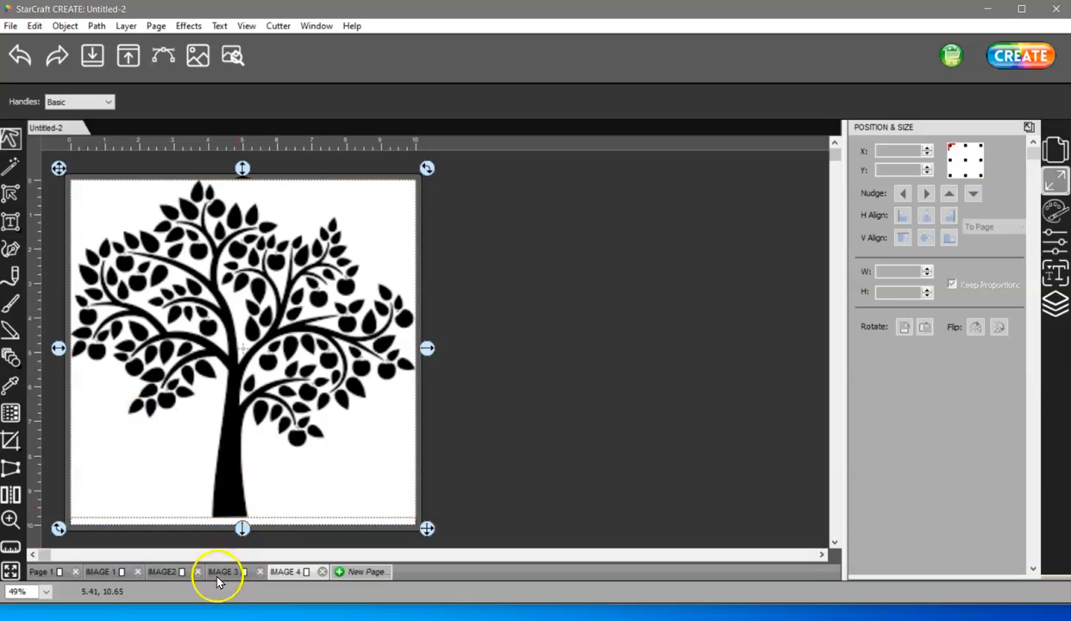
Position the 5 by 5 in rectangle on the IMAGE 1 page at X 0 in, Y 0 in, measured from its upper-left reference point.
{"action": "left_click", "coordinate": [176, 572]}
{"action": "left_click", "coordinate": [108, 572]}
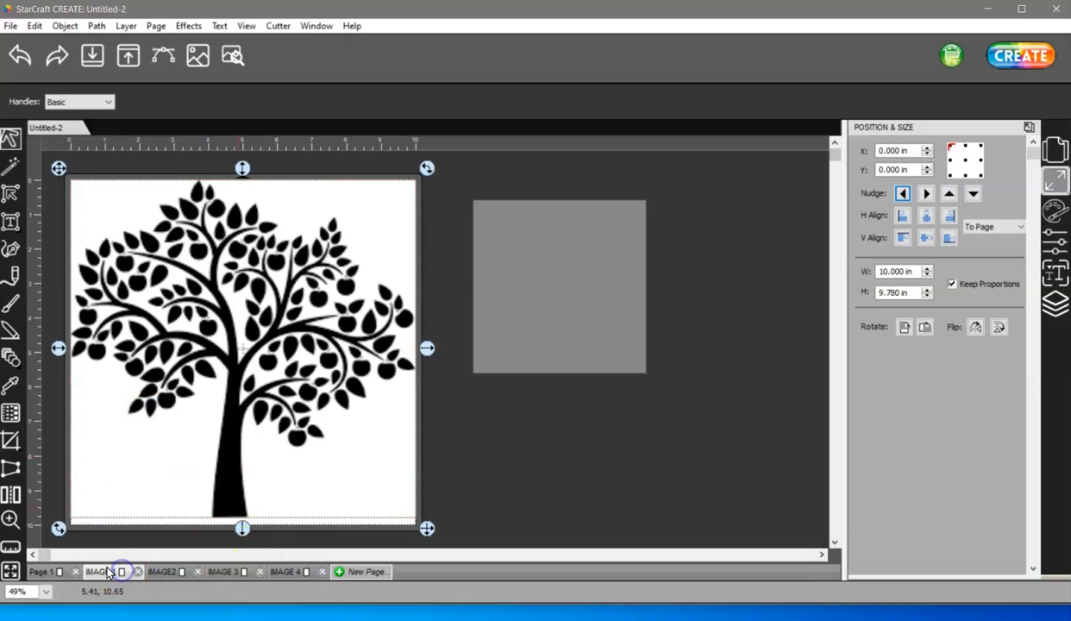
{"action": "left_click", "coordinate": [533, 268]}
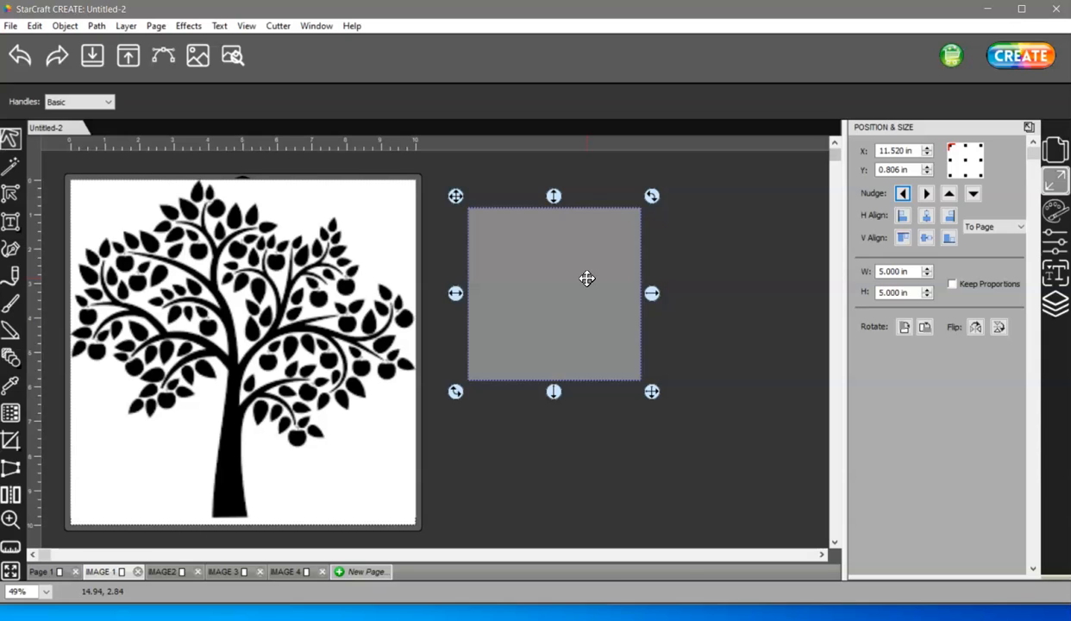
{"action": "left_click", "coordinate": [168, 571]}
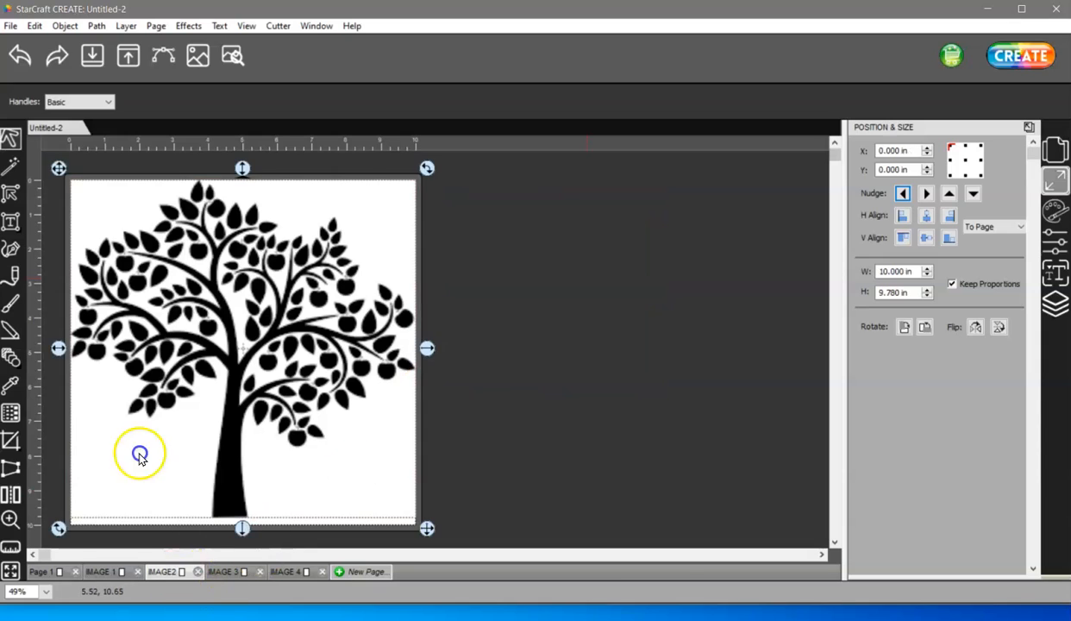
{"action": "left_click", "coordinate": [101, 572]}
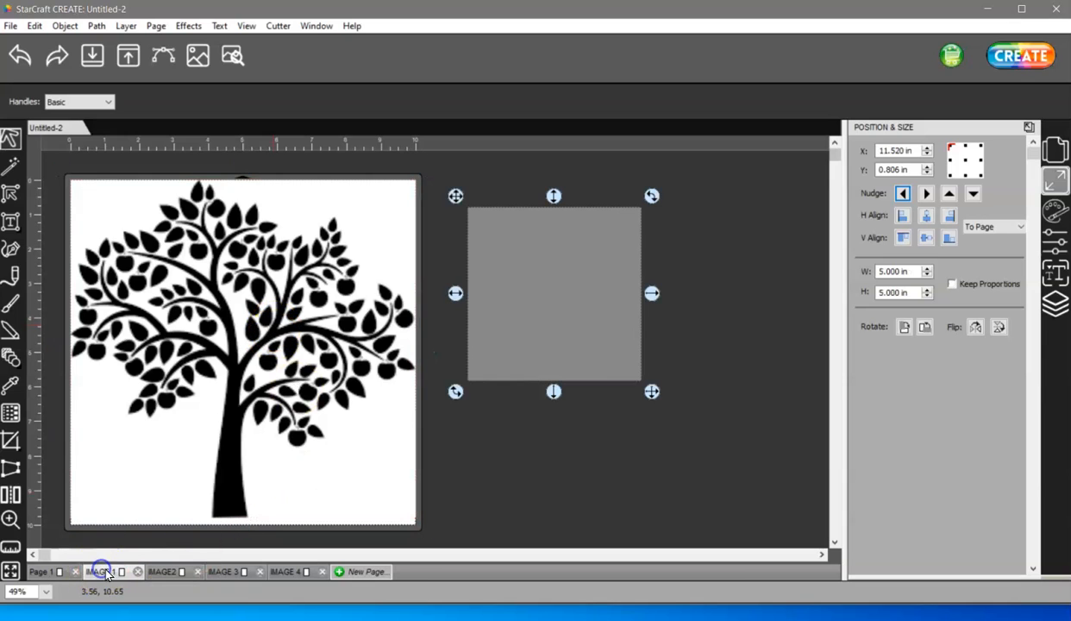
{"action": "left_click", "coordinate": [918, 150]}
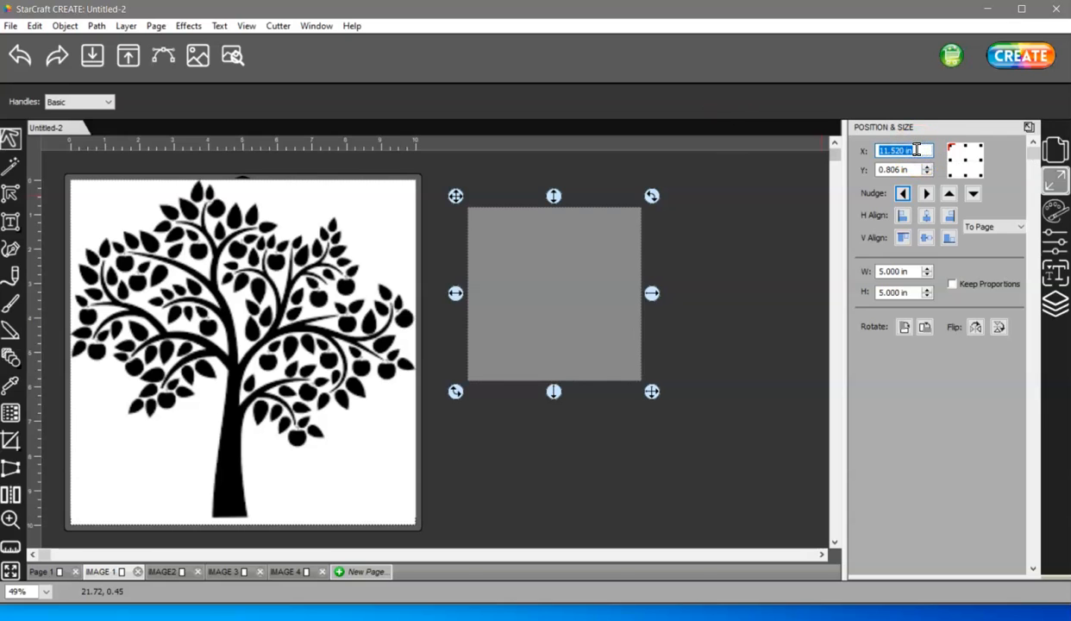
{"action": "type", "text": "0"}
{"action": "left_click", "coordinate": [914, 169]}
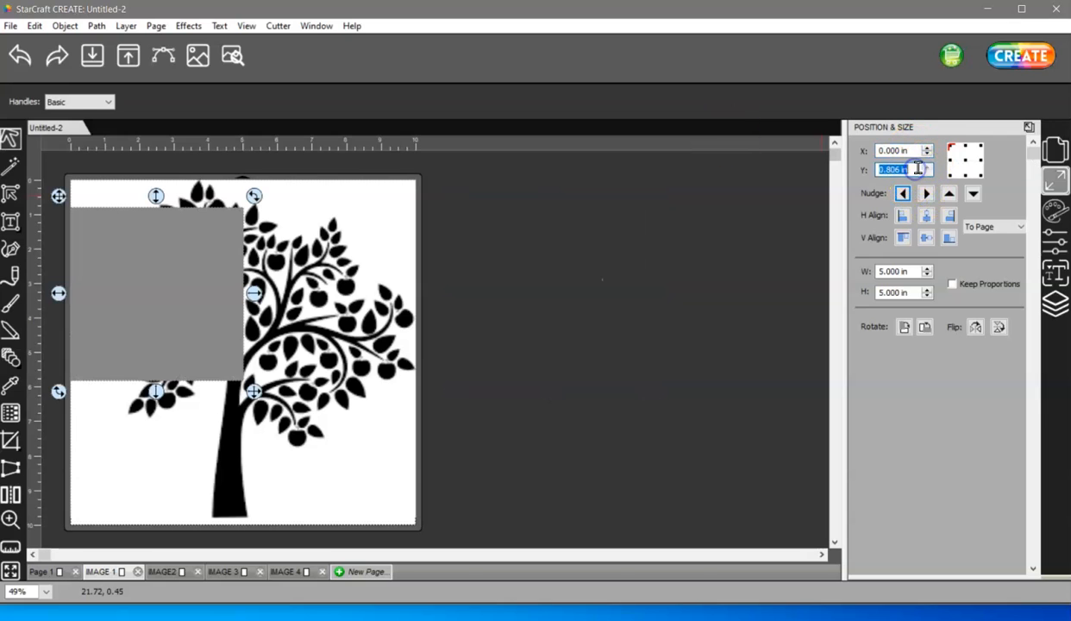
{"action": "type", "text": "0"}
{"action": "key", "text": "Return"}
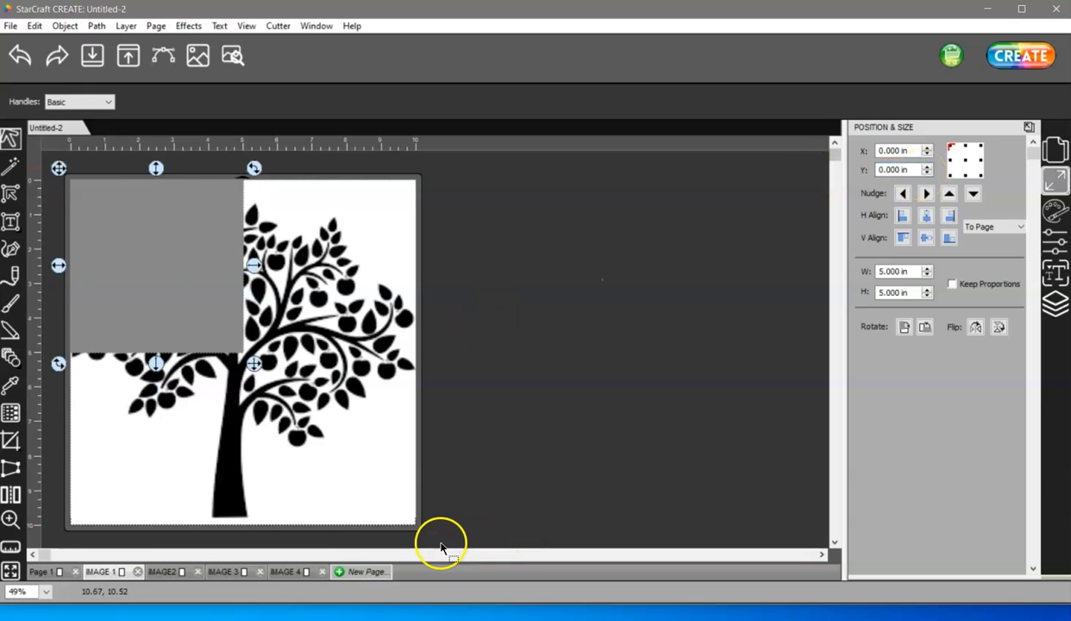
Copy the rectangle from the IMAGE 1 page and paste it in place on the IMAGE2 page.
{"action": "right_click", "coordinate": [192, 278]}
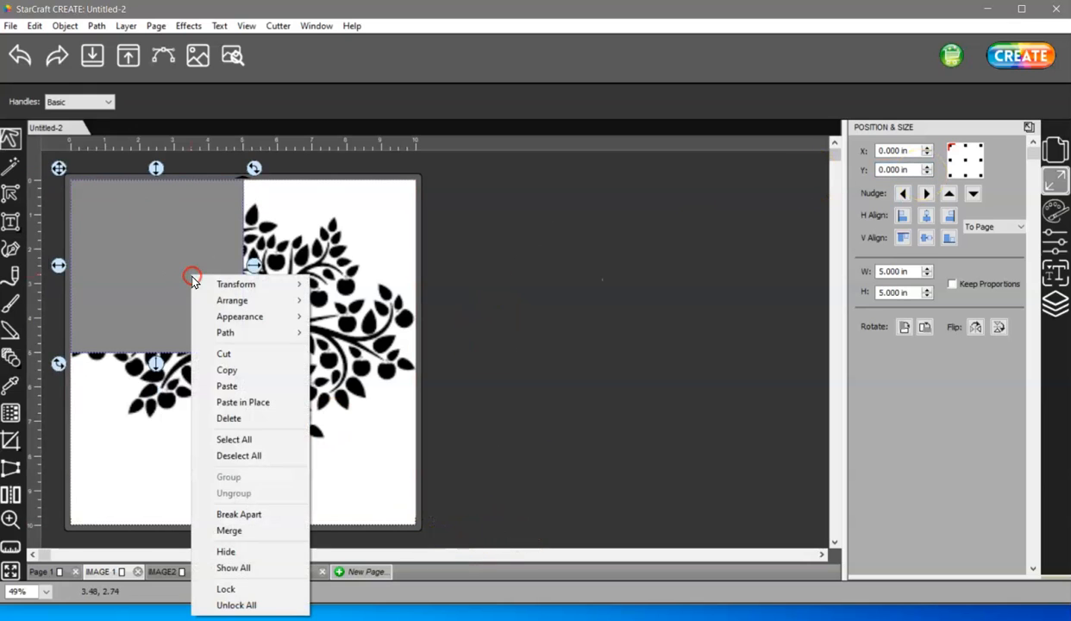
{"action": "left_click", "coordinate": [250, 370]}
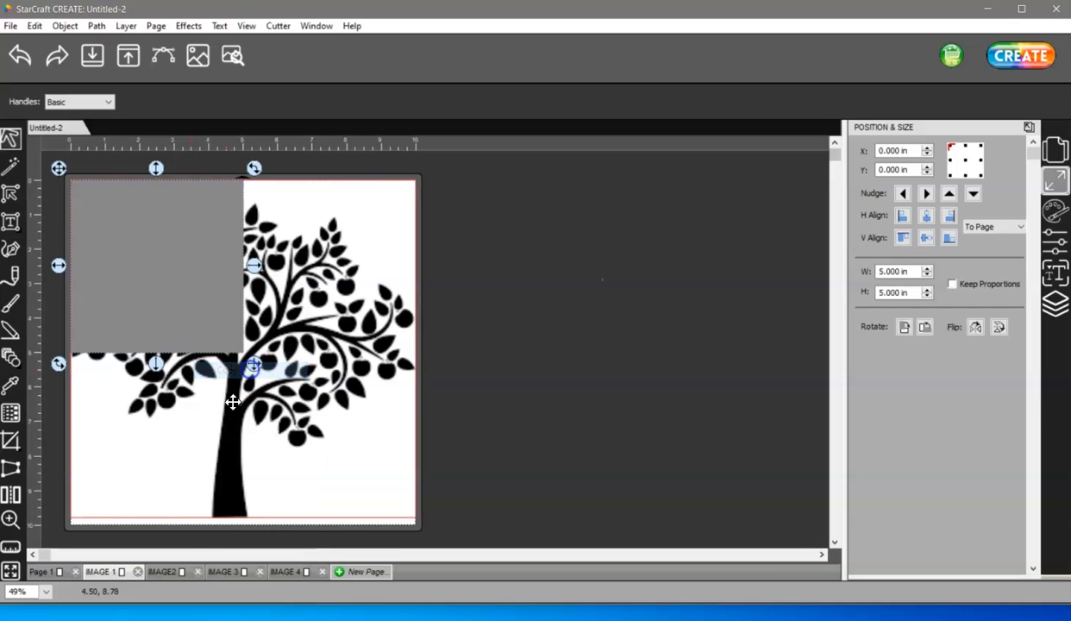
{"action": "left_click", "coordinate": [183, 573]}
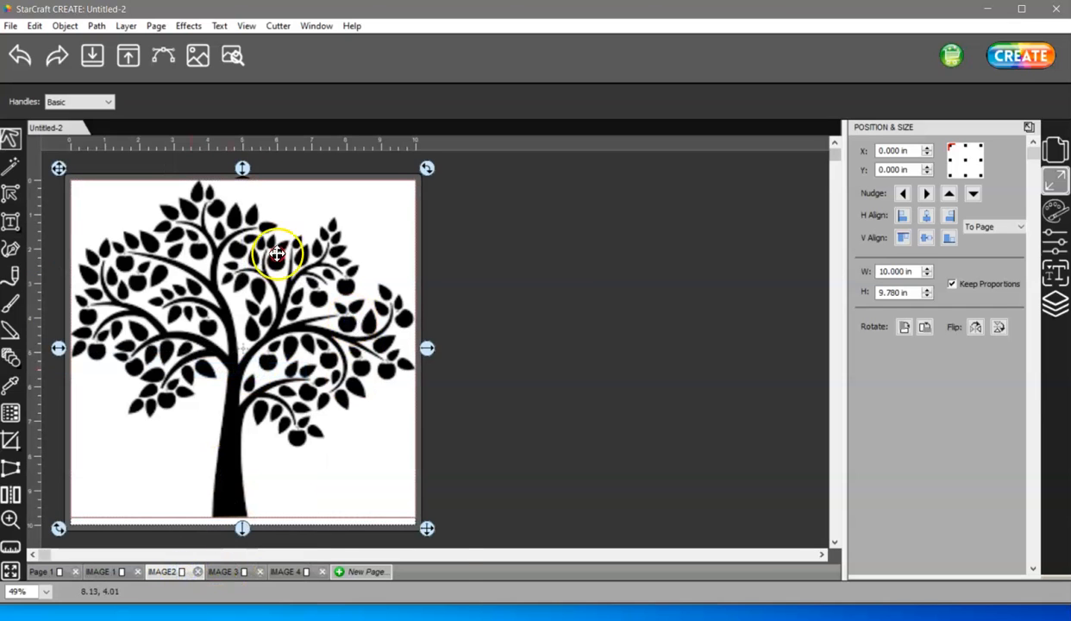
{"action": "right_click", "coordinate": [350, 320]}
{"action": "left_click", "coordinate": [405, 414]}
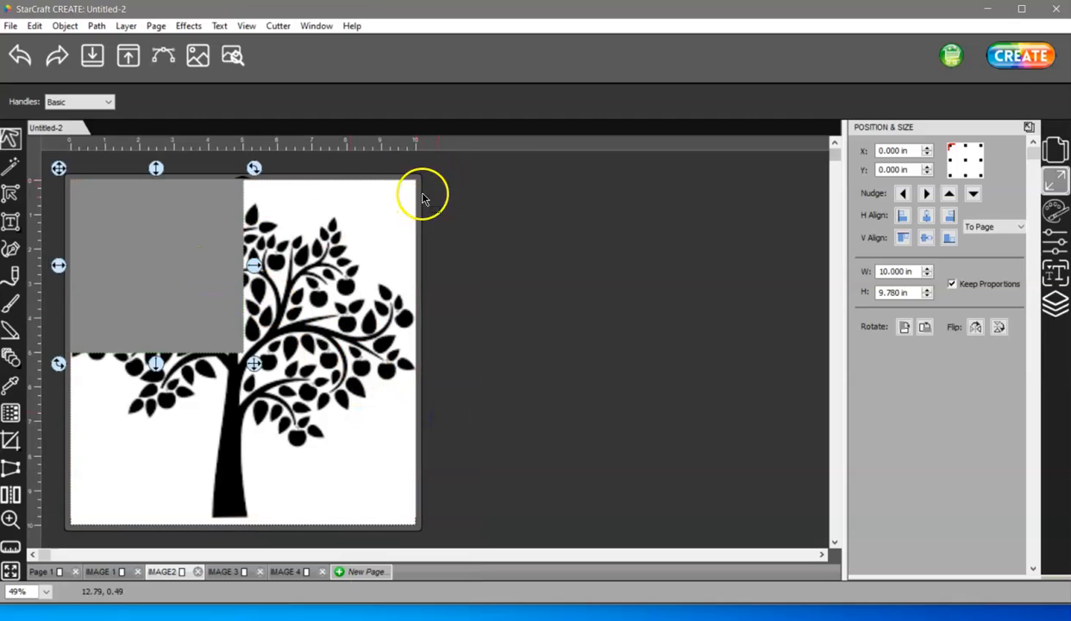
Set the IMAGE2 rectangle's X position to 10 in, measured from its upper-right reference point.
{"action": "left_click", "coordinate": [980, 147]}
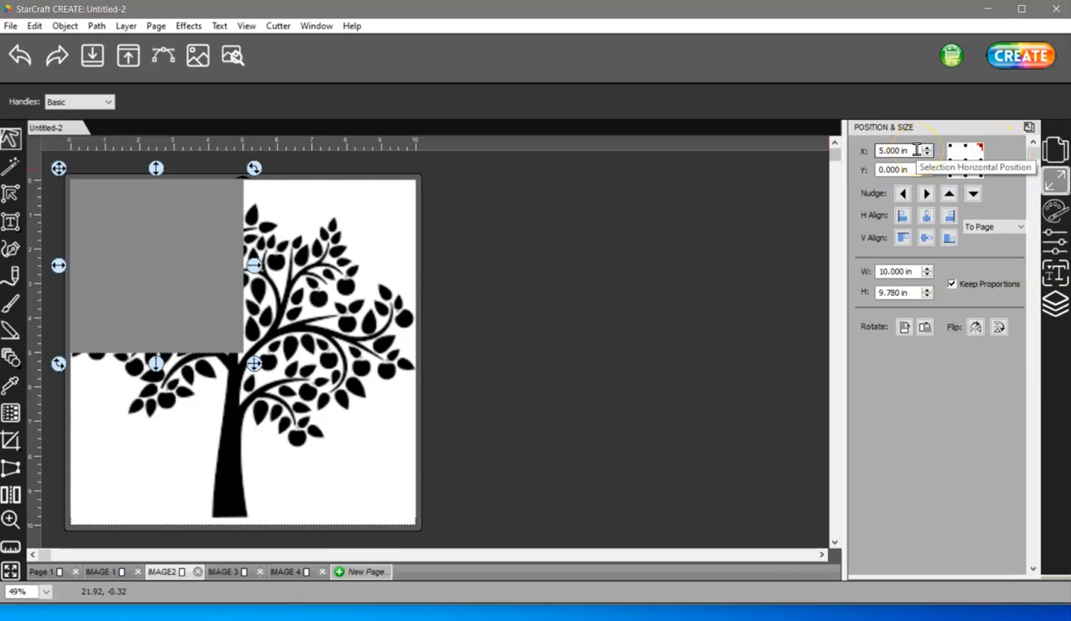
{"action": "left_click", "coordinate": [916, 150]}
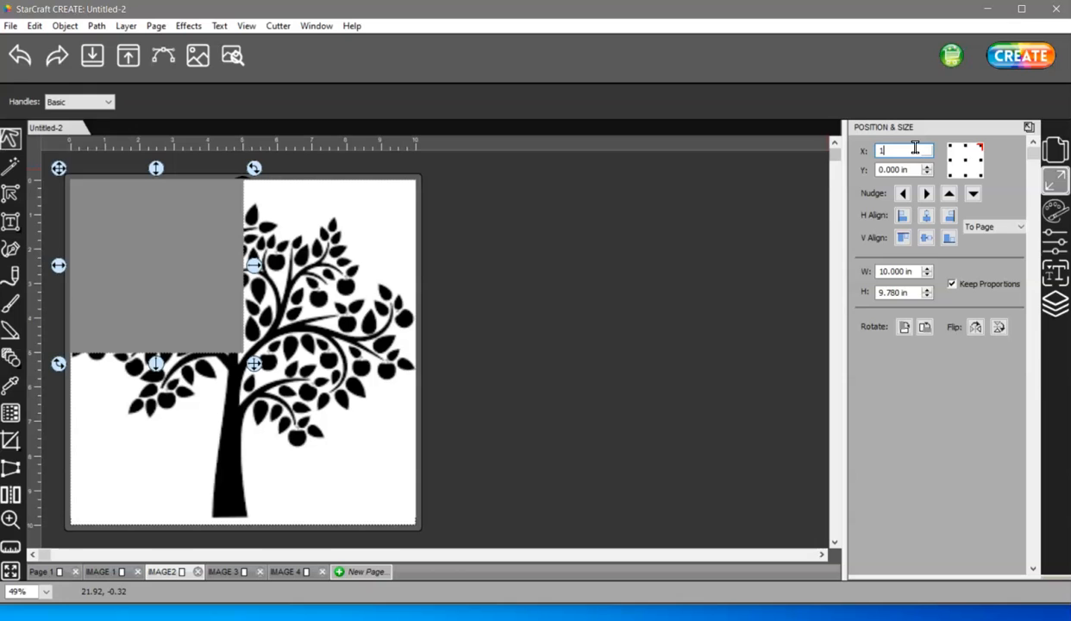
{"action": "type", "text": "10"}
{"action": "key", "text": "Tab"}
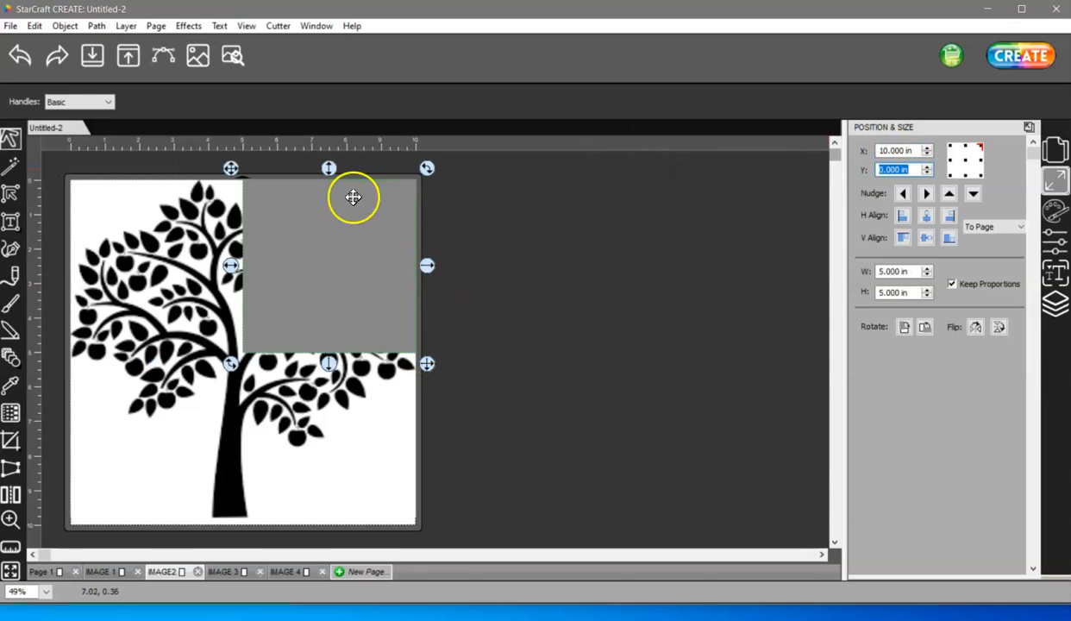
Copy the rectangle from the IMAGE2 page and paste it in place on the IMAGE 3 page.
{"action": "right_click", "coordinate": [342, 295]}
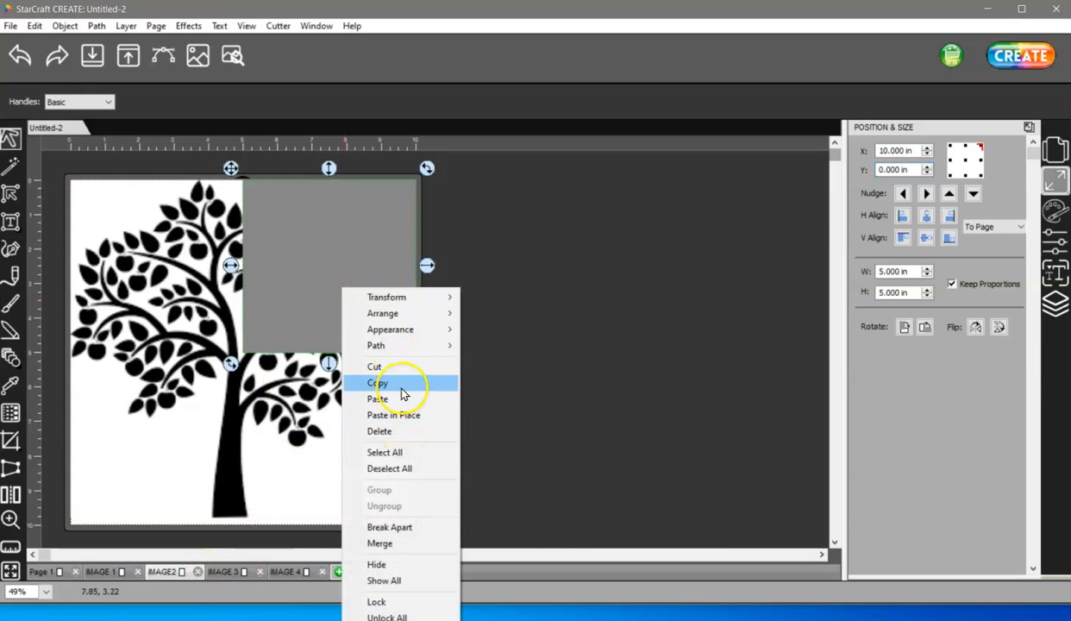
{"action": "left_click", "coordinate": [400, 388]}
{"action": "left_click", "coordinate": [224, 571]}
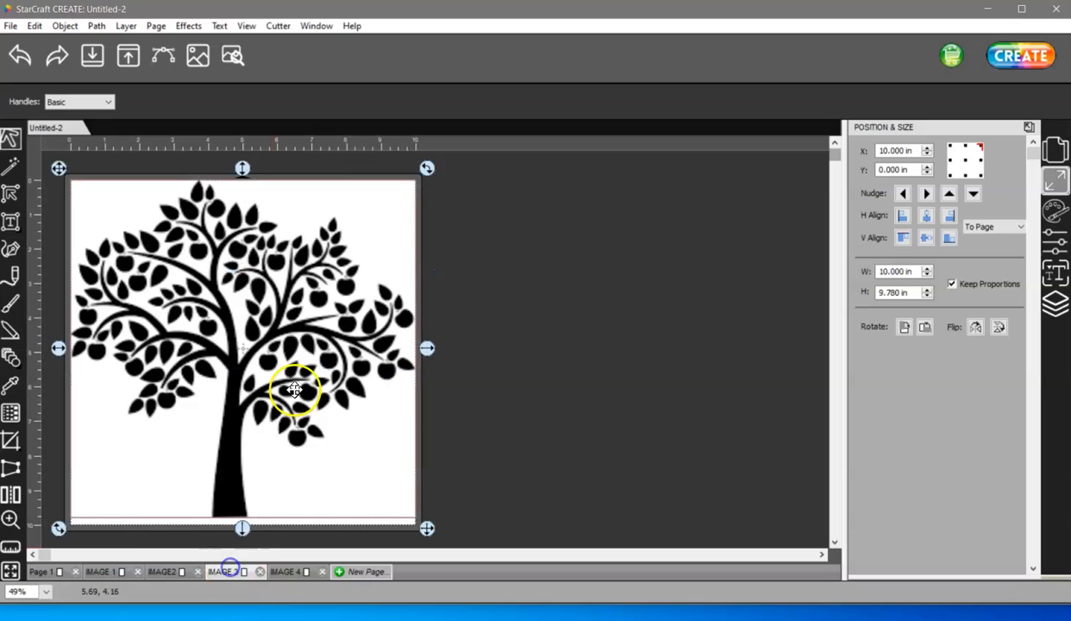
{"action": "right_click", "coordinate": [156, 431]}
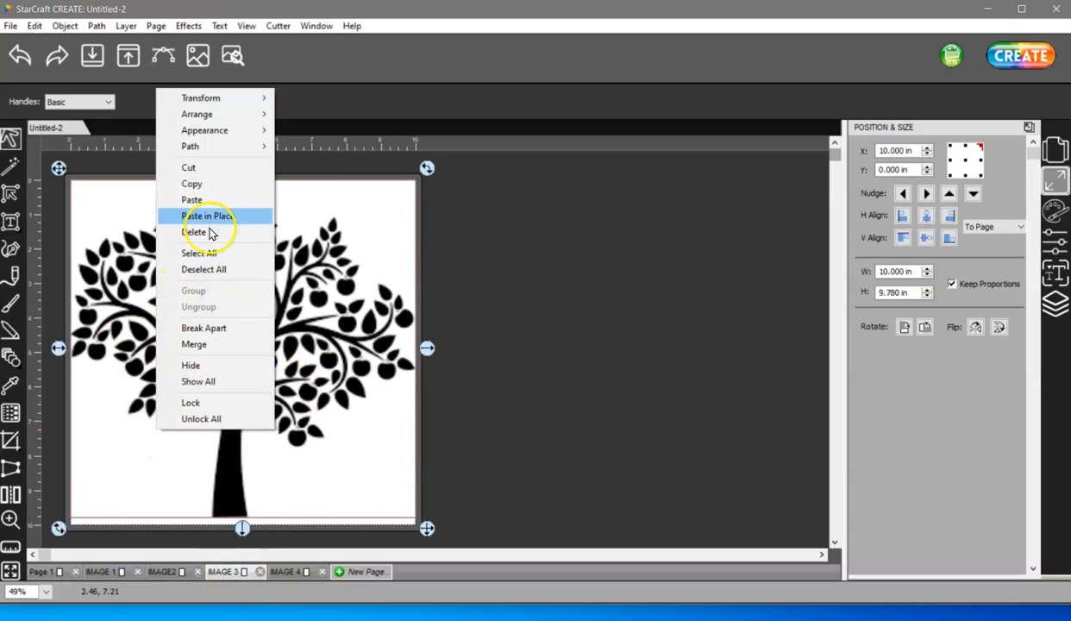
{"action": "left_click", "coordinate": [222, 216]}
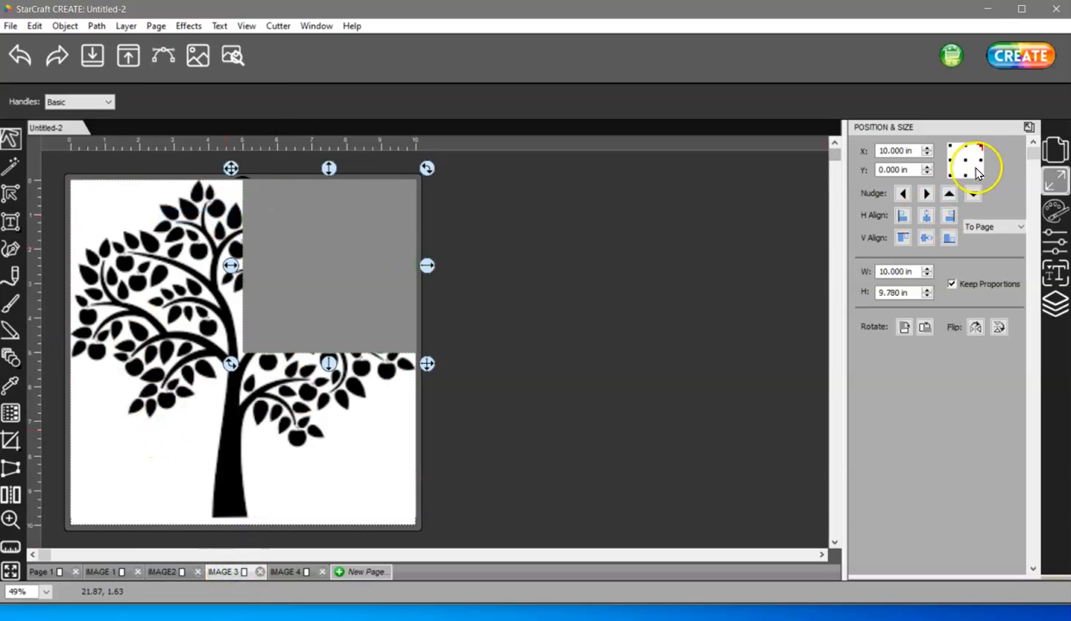
Position the IMAGE 3 rectangle at X 0 in, Y 10 in, measured from its lower-left reference point.
{"action": "left_click", "coordinate": [950, 177]}
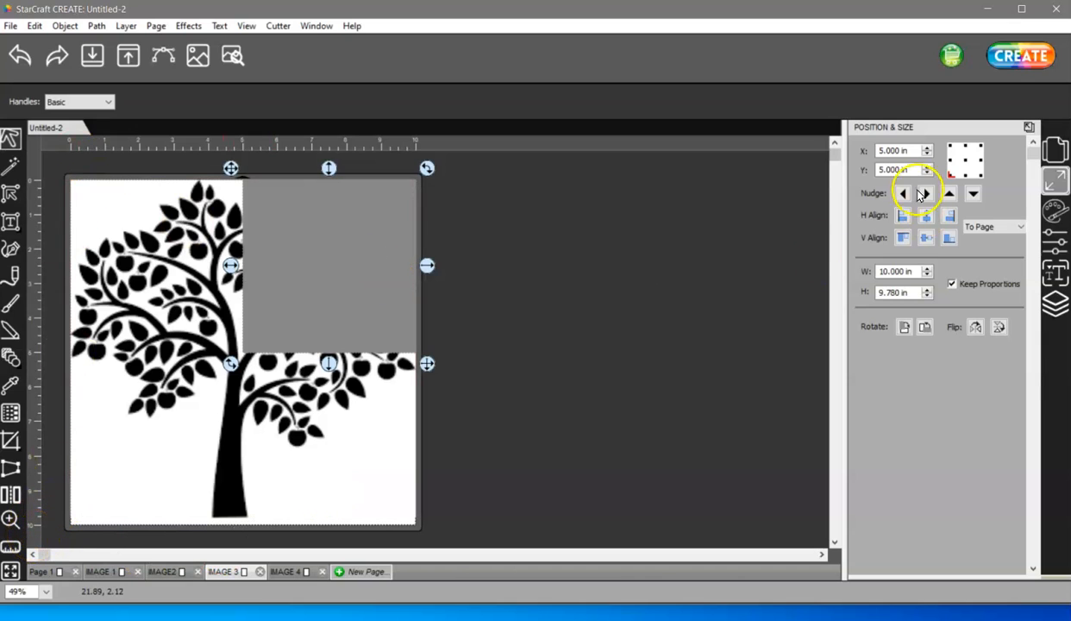
{"action": "left_click", "coordinate": [911, 151]}
{"action": "type", "text": "0"}
{"action": "key", "text": "Tab"}
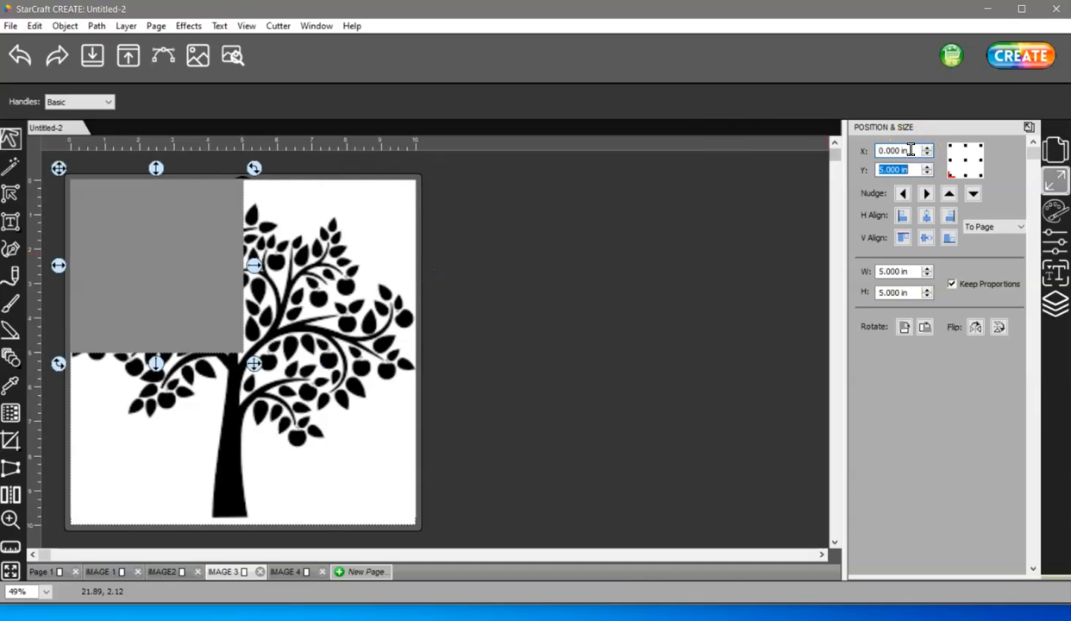
{"action": "left_click", "coordinate": [890, 170]}
{"action": "type", "text": "10"}
{"action": "key", "text": "Return"}
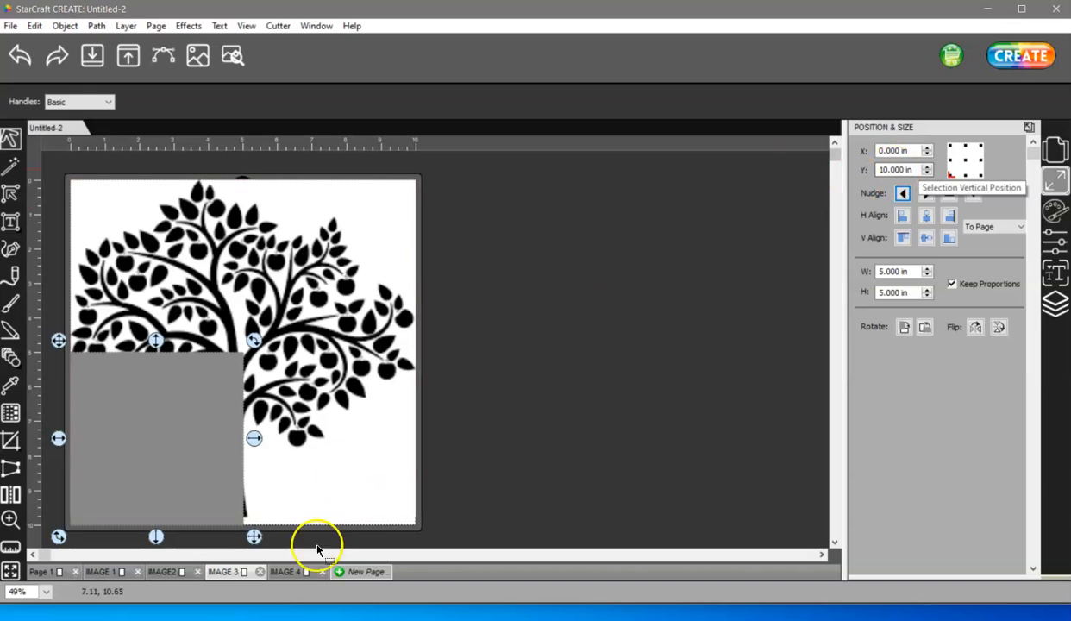
Paste the rectangle in place on the IMAGE 4 page and set its Y position to 10 in from its lower-right reference point.
{"action": "left_click", "coordinate": [302, 577]}
{"action": "right_click", "coordinate": [287, 290]}
{"action": "left_click", "coordinate": [369, 422]}
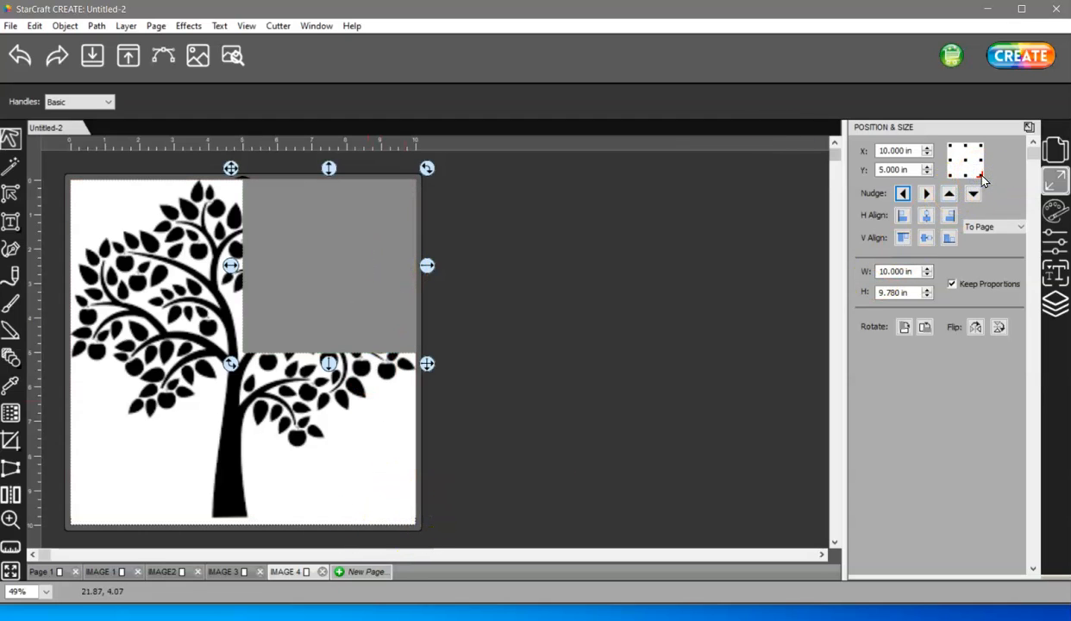
{"action": "left_click", "coordinate": [918, 171]}
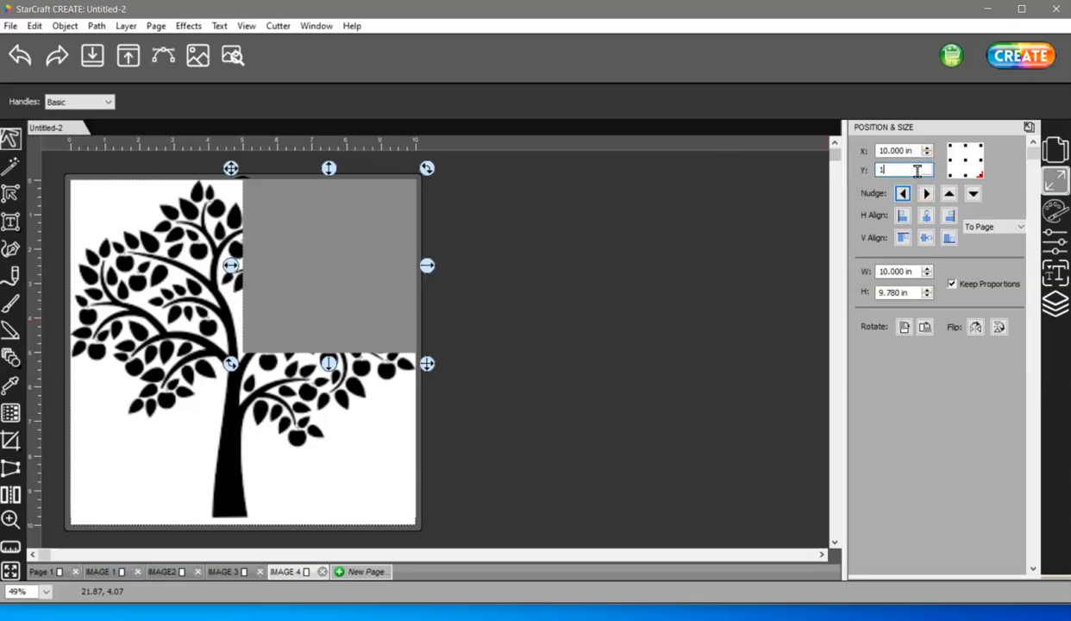
{"action": "type", "text": "10"}
{"action": "key", "text": "Return"}
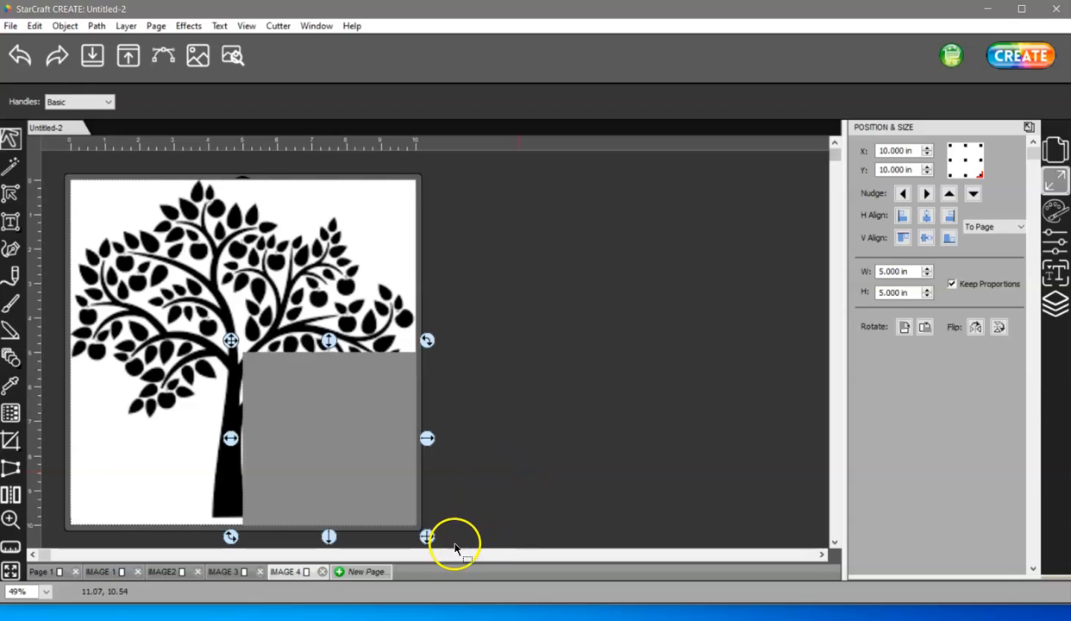
Select both the rectangle and the tree image layers on the IMAGE 4 page and set a clip path from them.
{"action": "left_click", "coordinate": [1054, 302]}
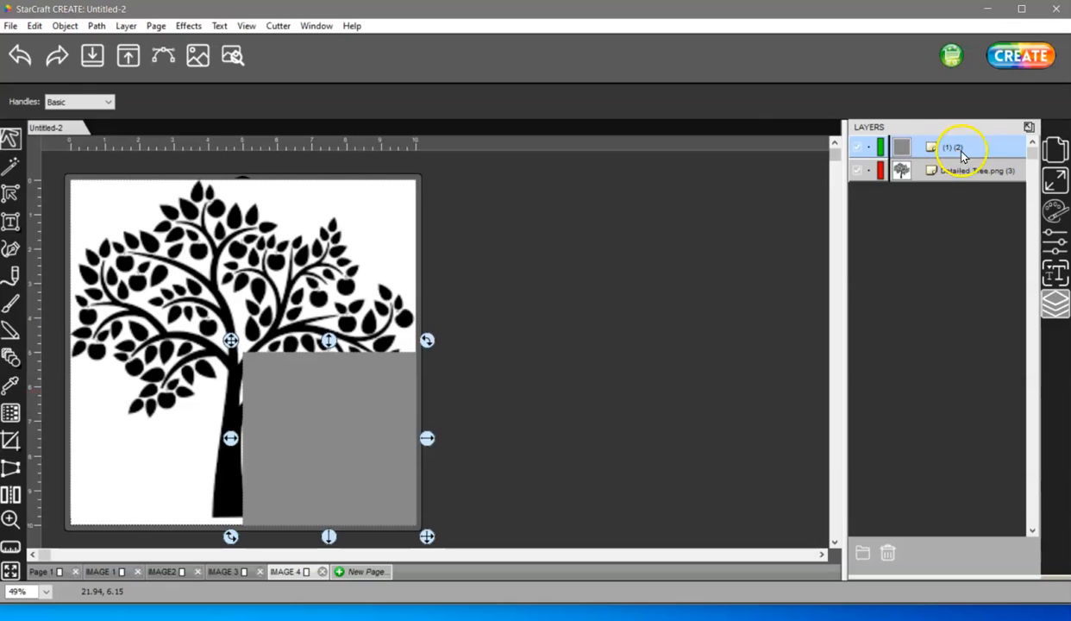
{"action": "left_click", "coordinate": [972, 170], "text": "shift"}
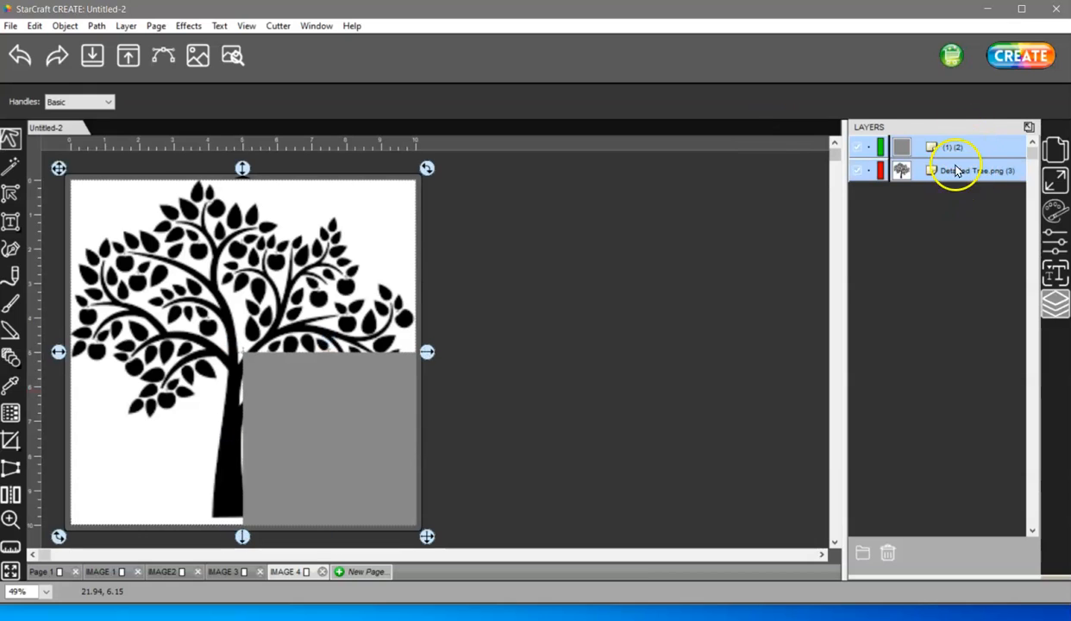
{"action": "left_click", "coordinate": [63, 26]}
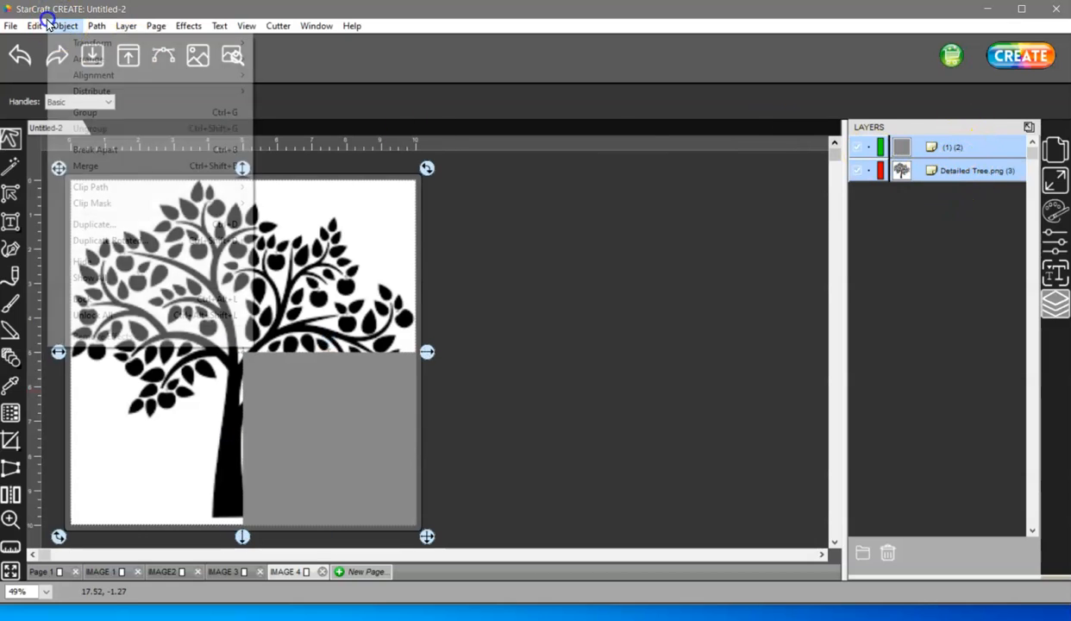
{"action": "mouse_move", "coordinate": [133, 186]}
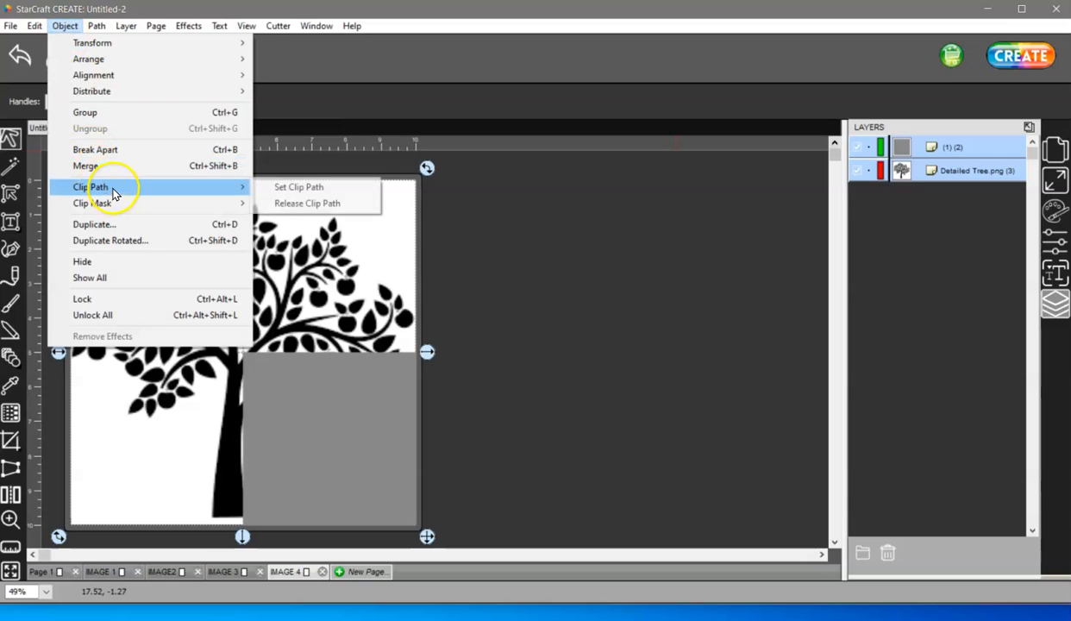
{"action": "left_click", "coordinate": [301, 187]}
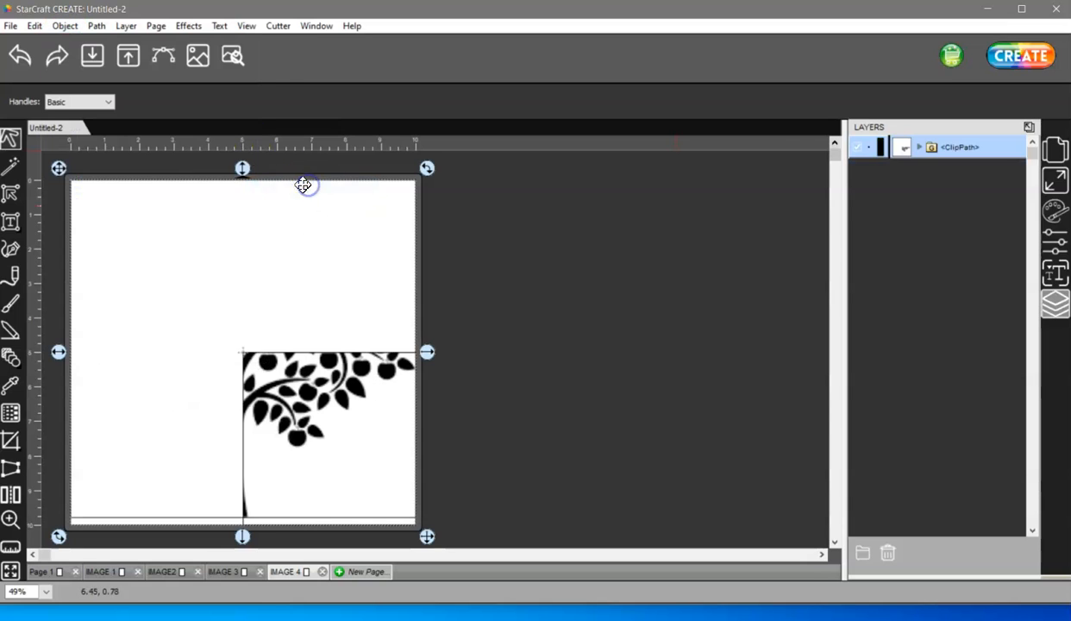
Set a clip path from the rectangle and the tree image layers on the IMAGE 3 page.
{"action": "left_click", "coordinate": [226, 571]}
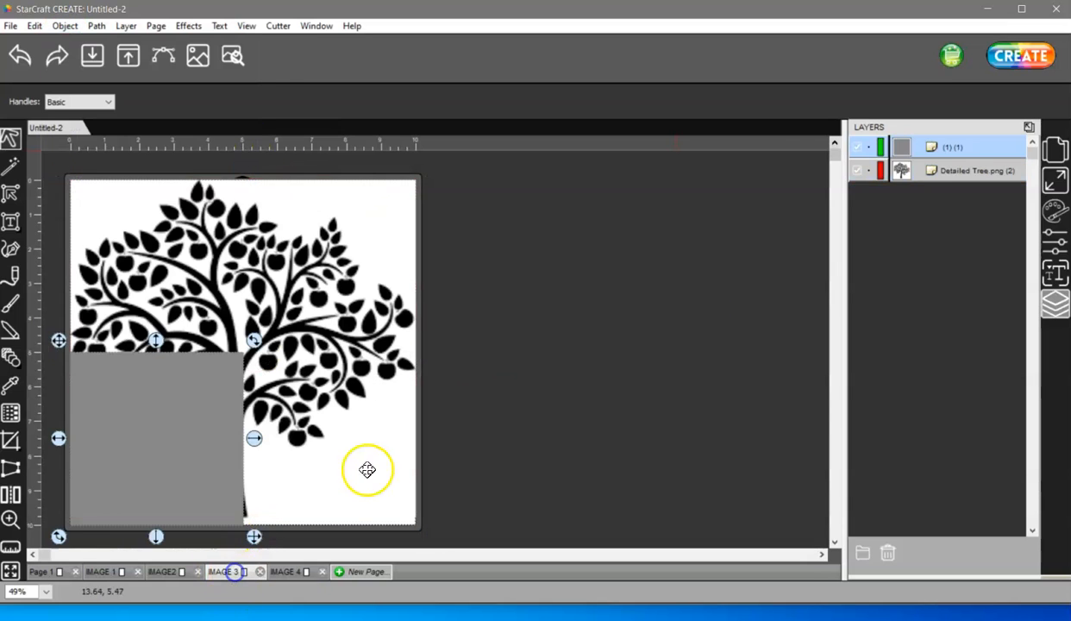
{"action": "left_click", "coordinate": [960, 172], "text": "shift"}
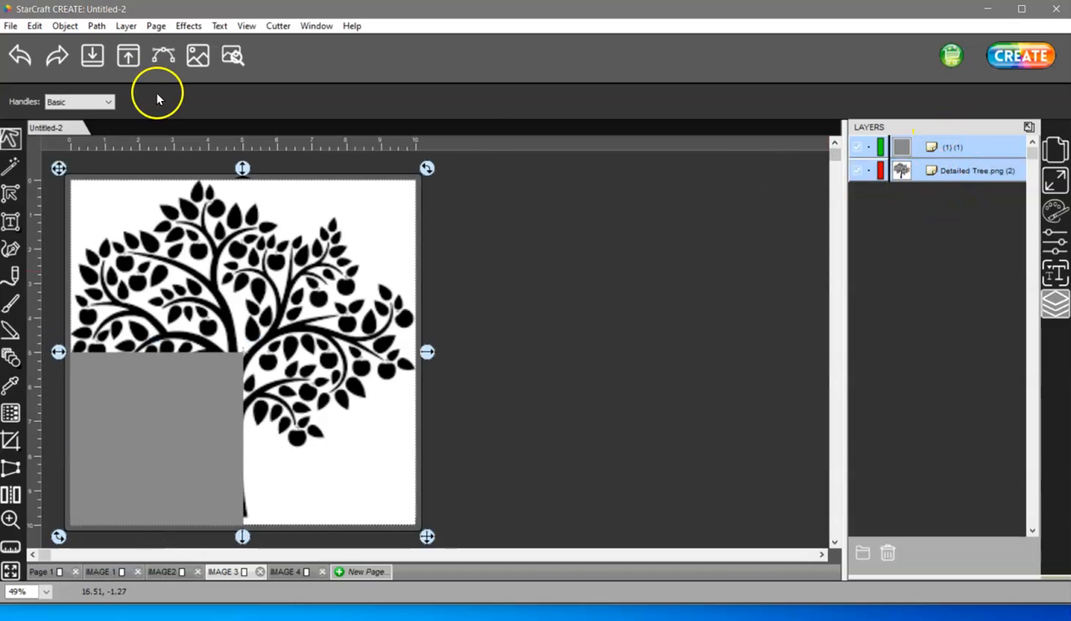
{"action": "left_click", "coordinate": [64, 26]}
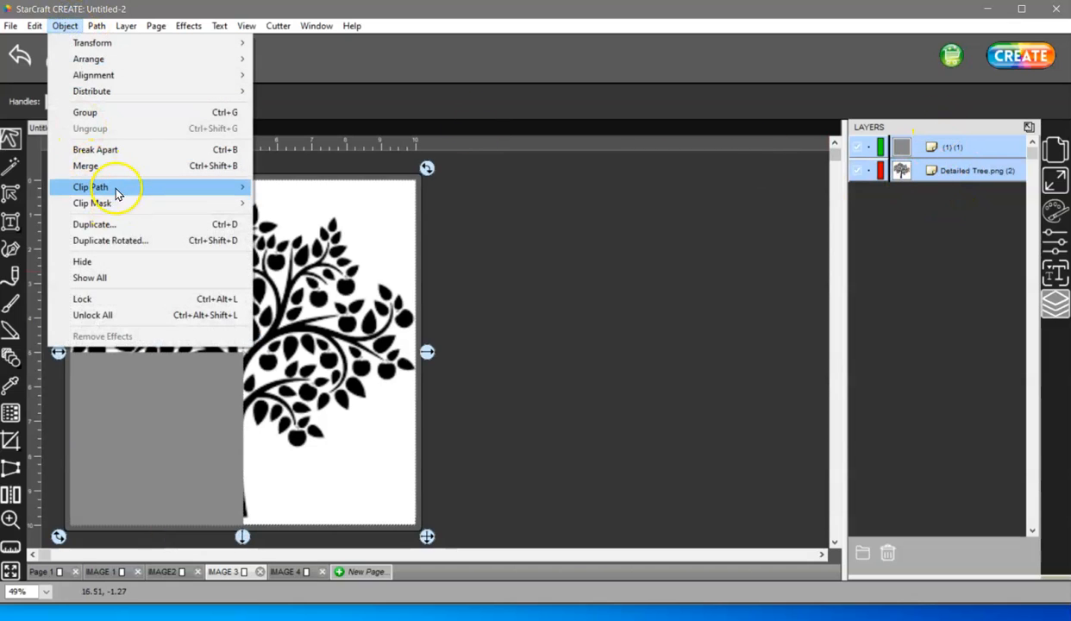
{"action": "mouse_move", "coordinate": [119, 186]}
{"action": "left_click", "coordinate": [289, 188]}
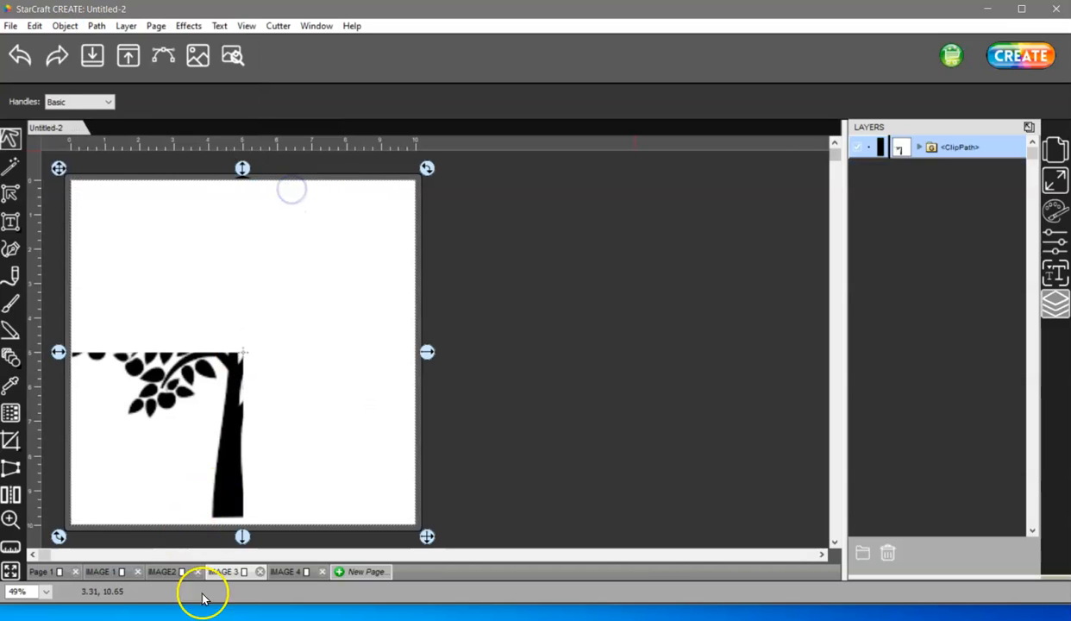
Set a clip path from the rectangle and the tree image layers on the IMAGE2 page.
{"action": "left_click", "coordinate": [162, 572]}
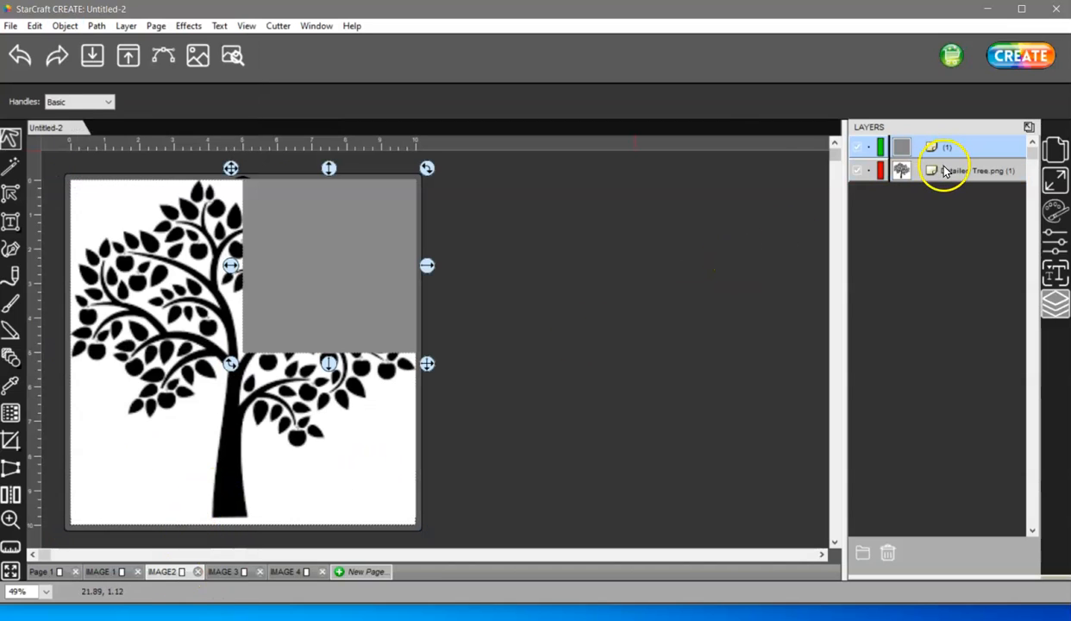
{"action": "left_click", "coordinate": [946, 171]}
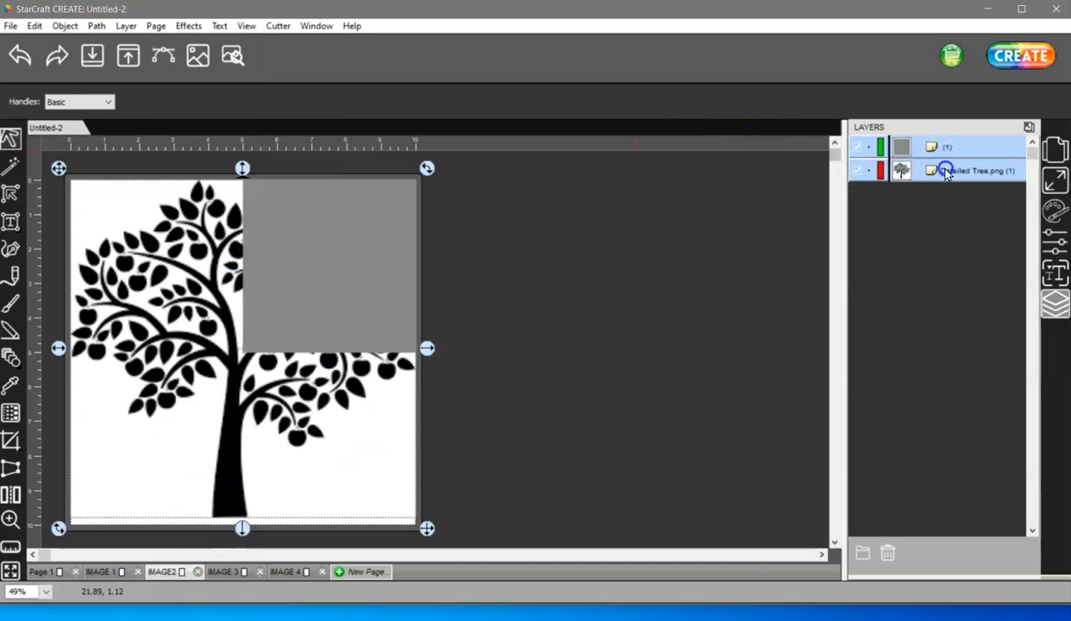
{"action": "left_click", "coordinate": [65, 26]}
{"action": "mouse_move", "coordinate": [86, 188]}
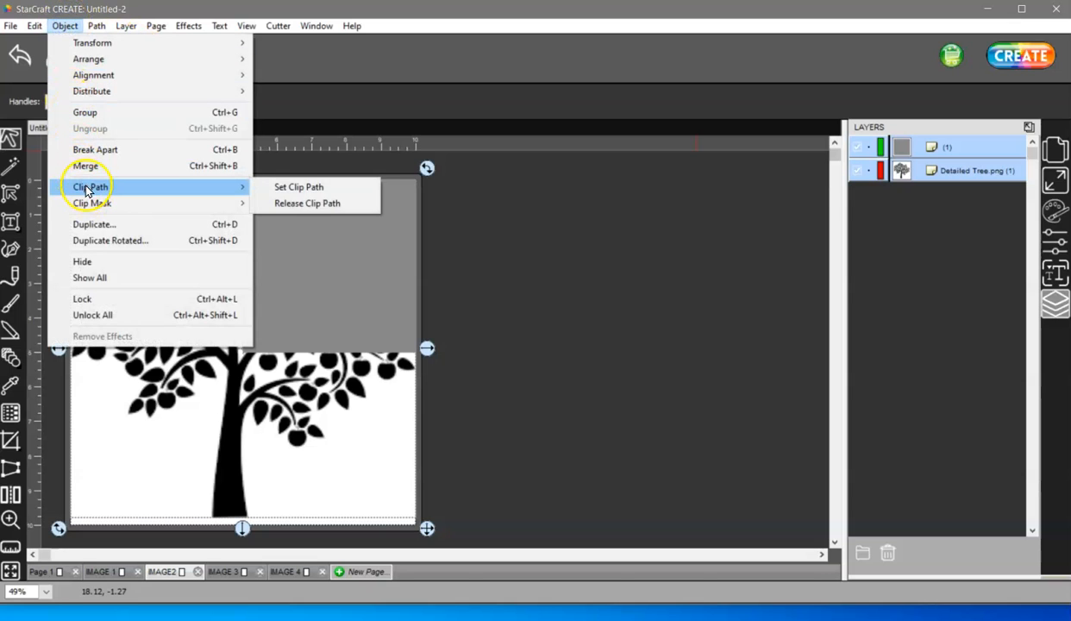
{"action": "left_click", "coordinate": [304, 186]}
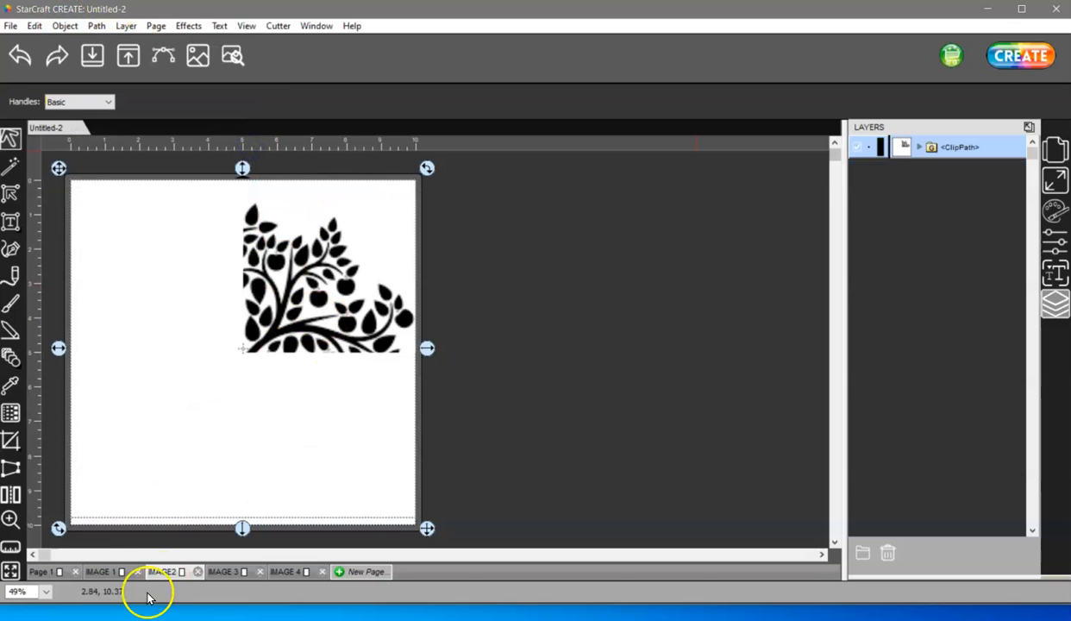
Delete the stray shape layer between the rectangle and the tree image on the IMAGE 1 page, and undo the deletion.
{"action": "left_click", "coordinate": [102, 572]}
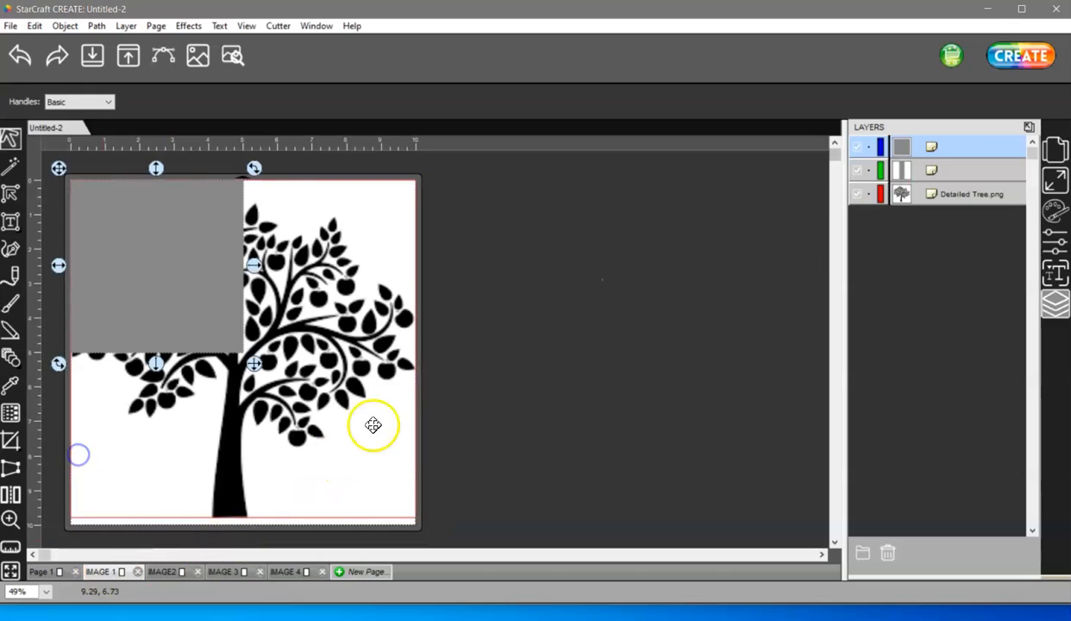
{"action": "left_click", "coordinate": [951, 170]}
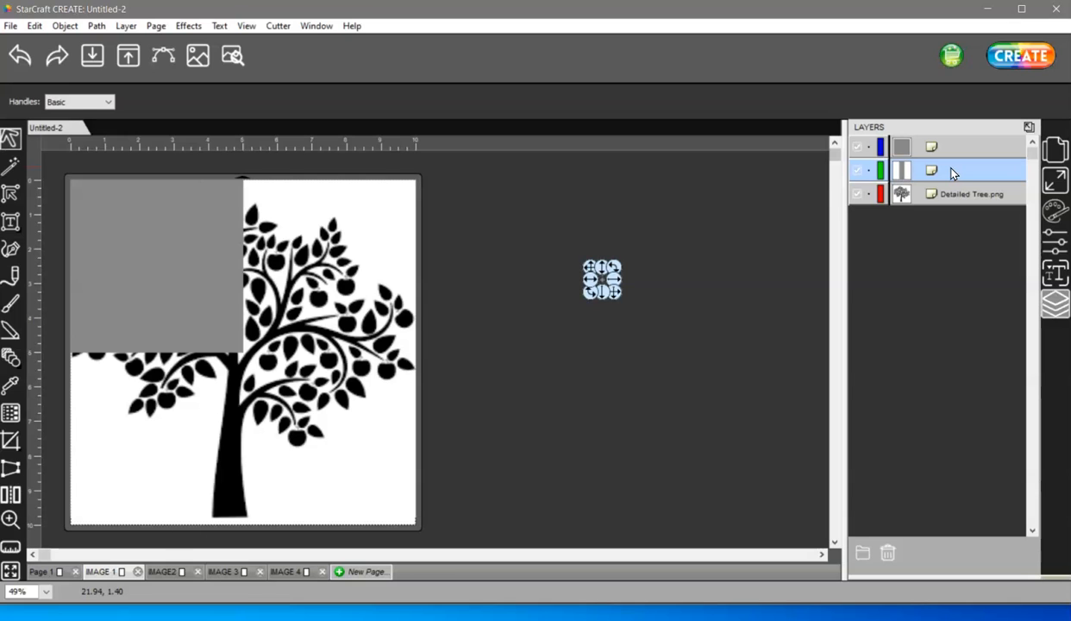
{"action": "left_click", "coordinate": [888, 552]}
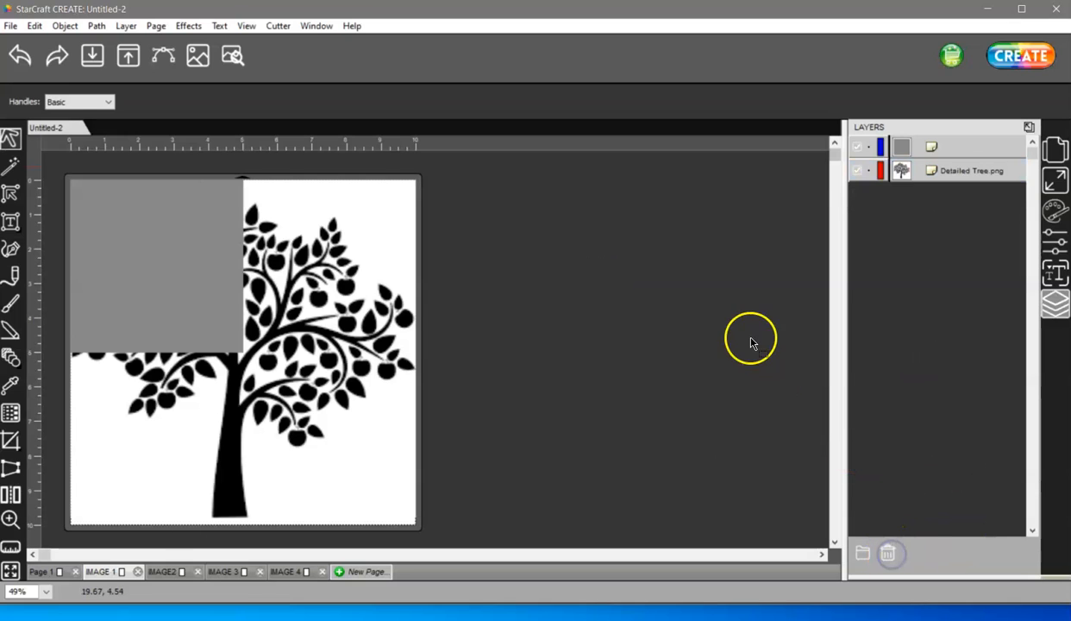
{"action": "left_click", "coordinate": [19, 57]}
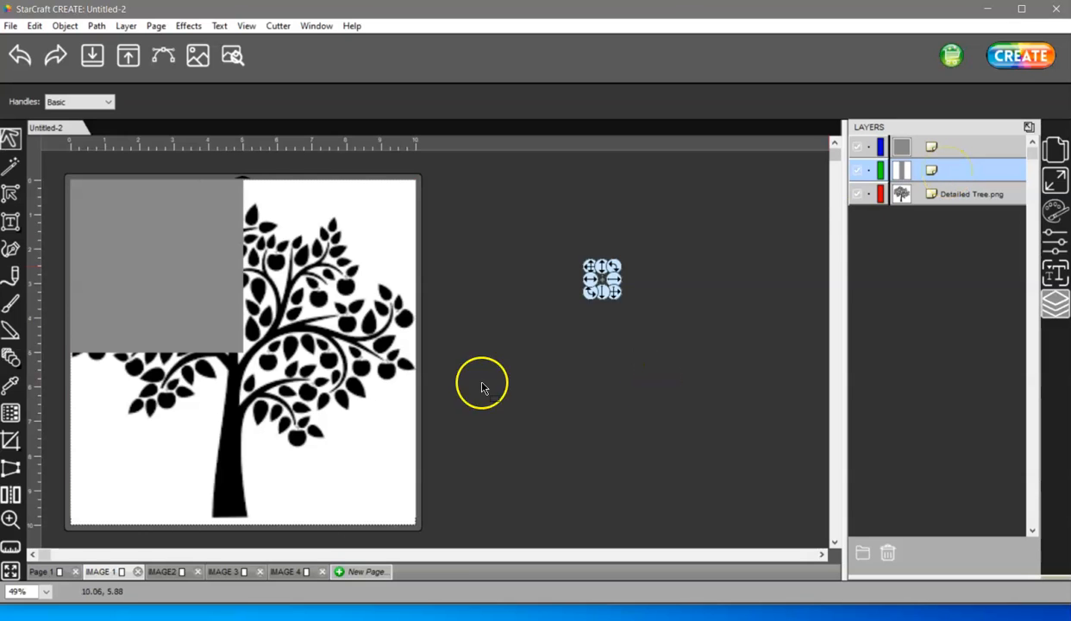
Place a few tiny stray shapes on and around the empty area beside the IMAGE 1 page with the shape tool.
{"action": "left_click", "coordinate": [11, 357]}
{"action": "left_click", "coordinate": [455, 270]}
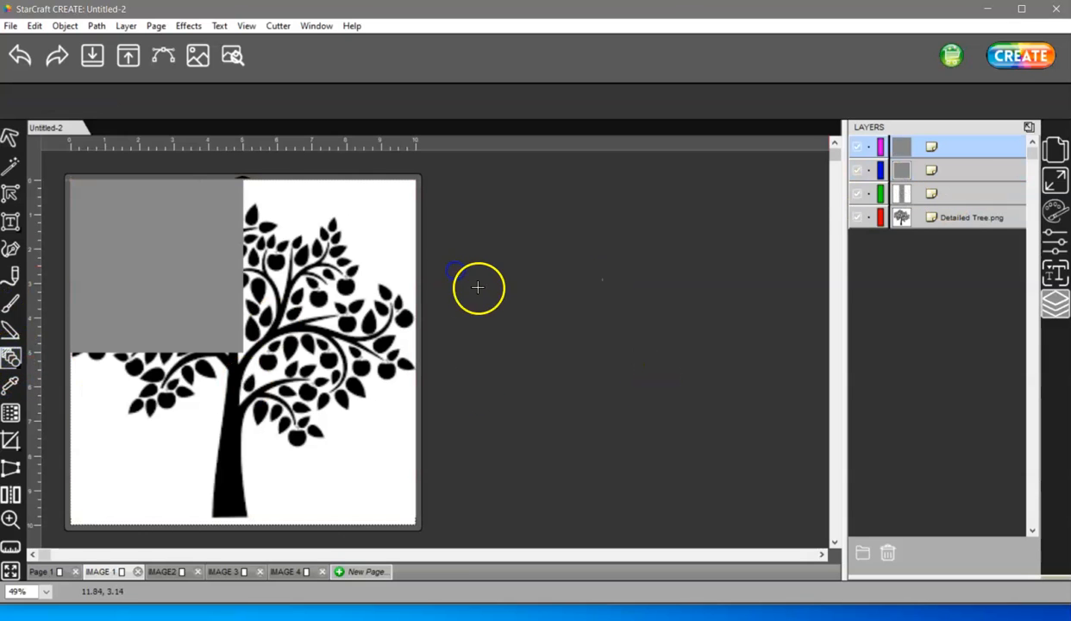
{"action": "left_click", "coordinate": [453, 266]}
{"action": "left_click", "coordinate": [494, 232]}
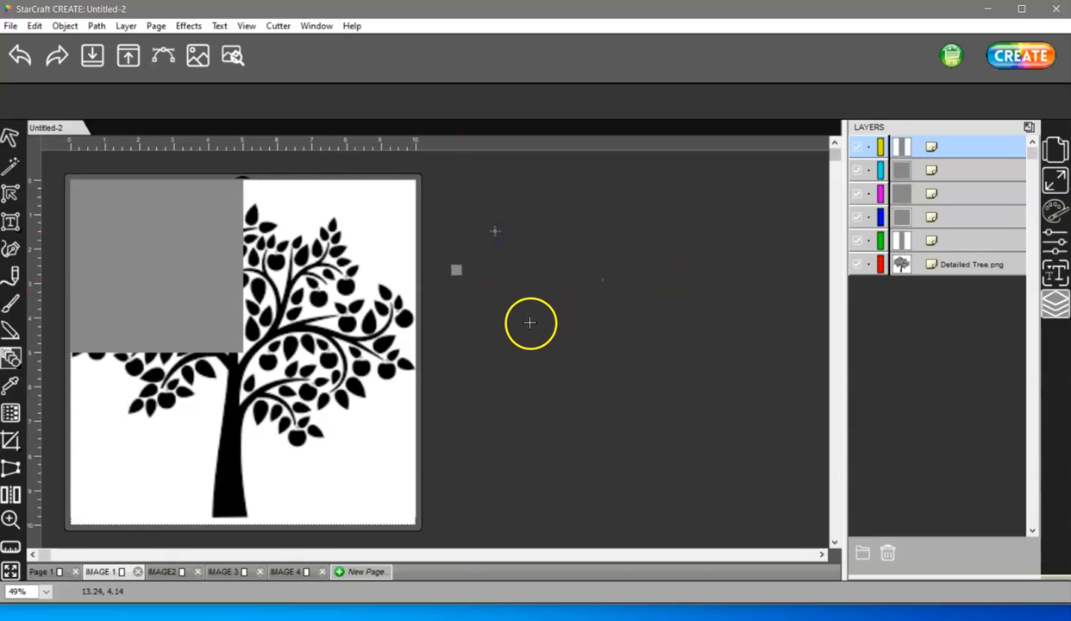
Delete all the stray shapes beside the IMAGE 1 page and the extra layer above the rectangle, keeping only the rectangle and tree image.
{"action": "left_click", "coordinate": [12, 139]}
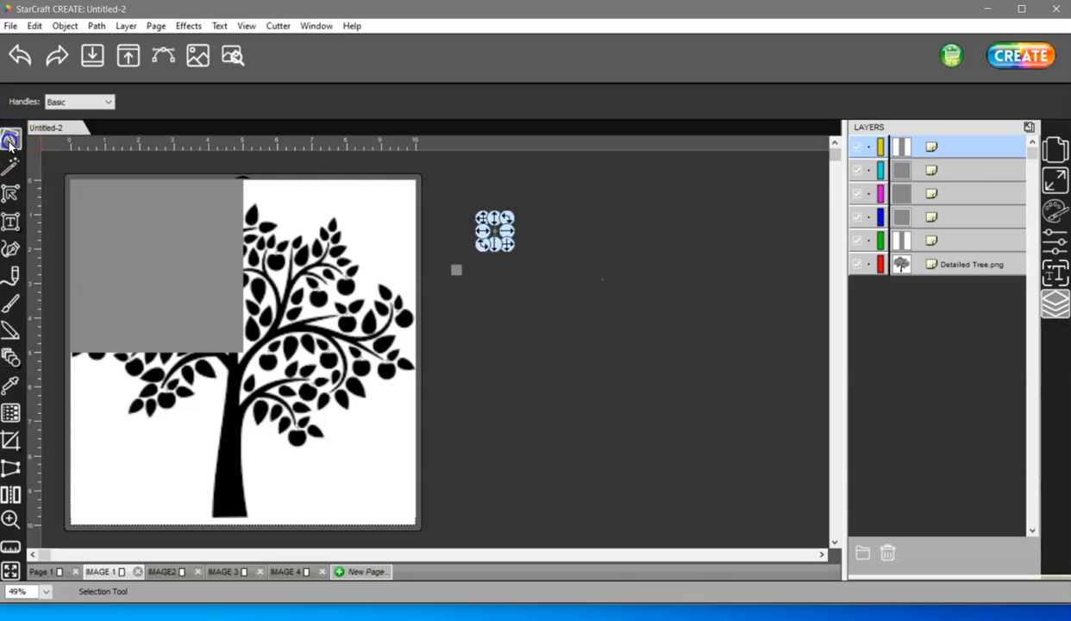
{"action": "left_click", "coordinate": [195, 228]}
{"action": "left_click", "coordinate": [873, 228]}
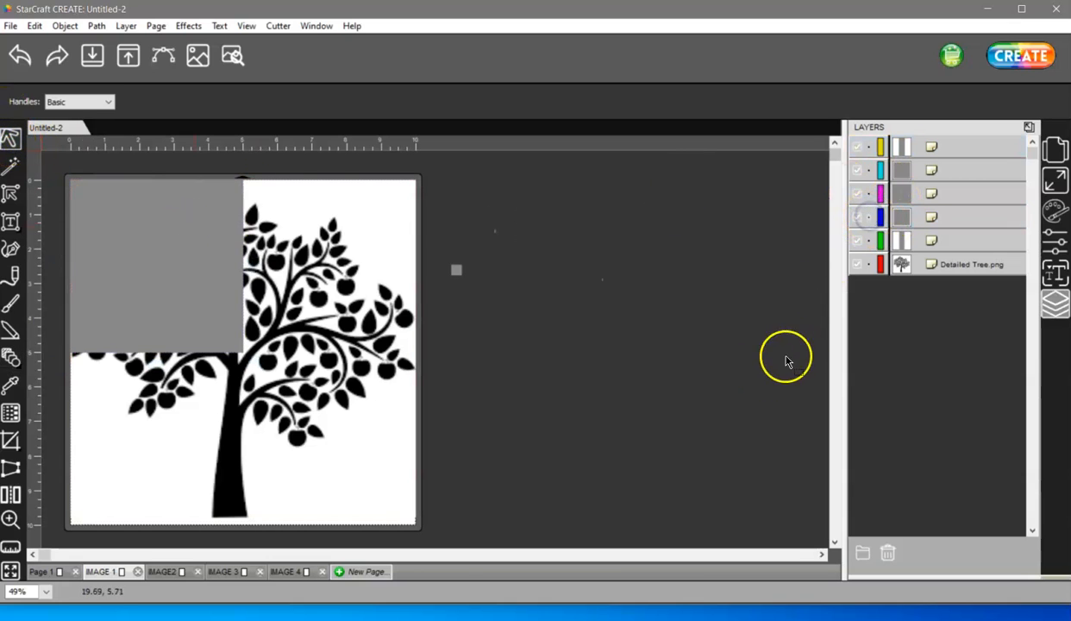
{"action": "left_click_drag", "start_coordinate": [746, 423], "coordinate": [451, 184]}
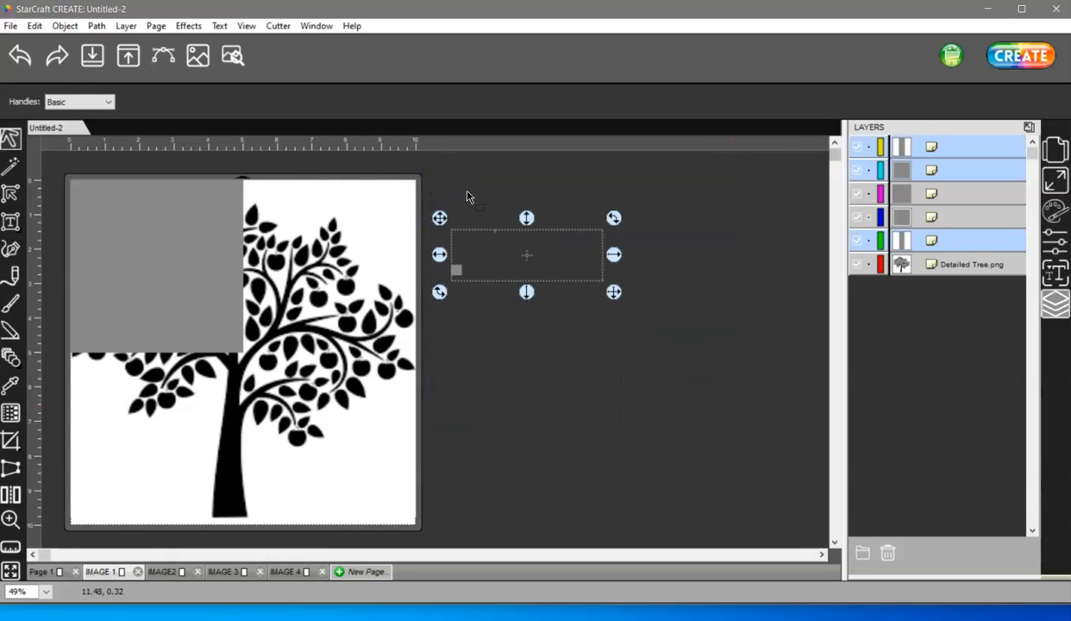
{"action": "key", "text": "Delete"}
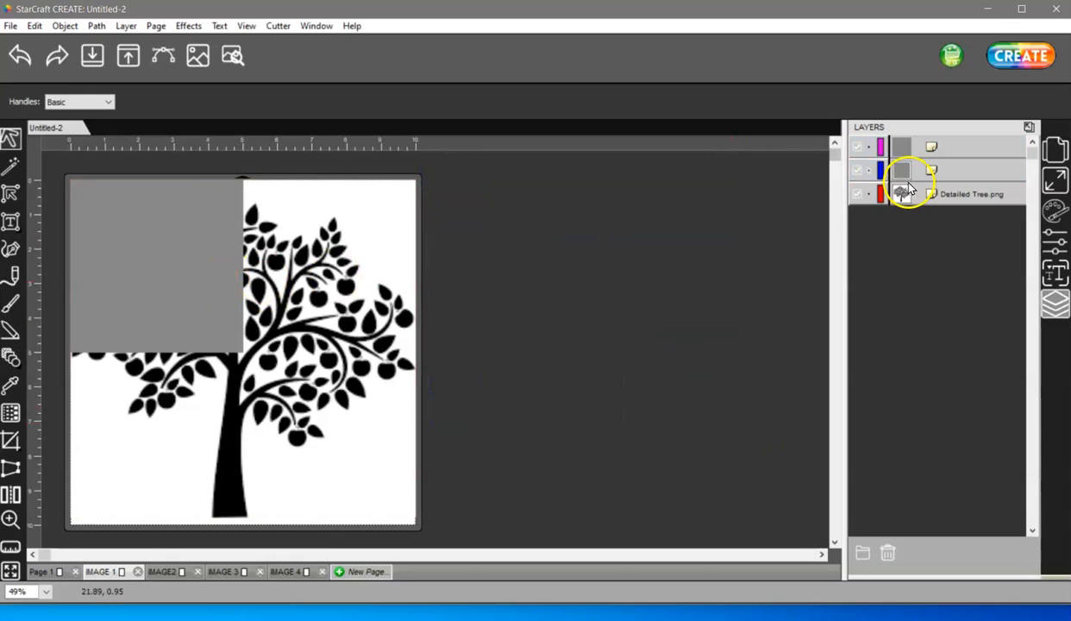
{"action": "left_click", "coordinate": [944, 148]}
{"action": "left_click", "coordinate": [887, 553]}
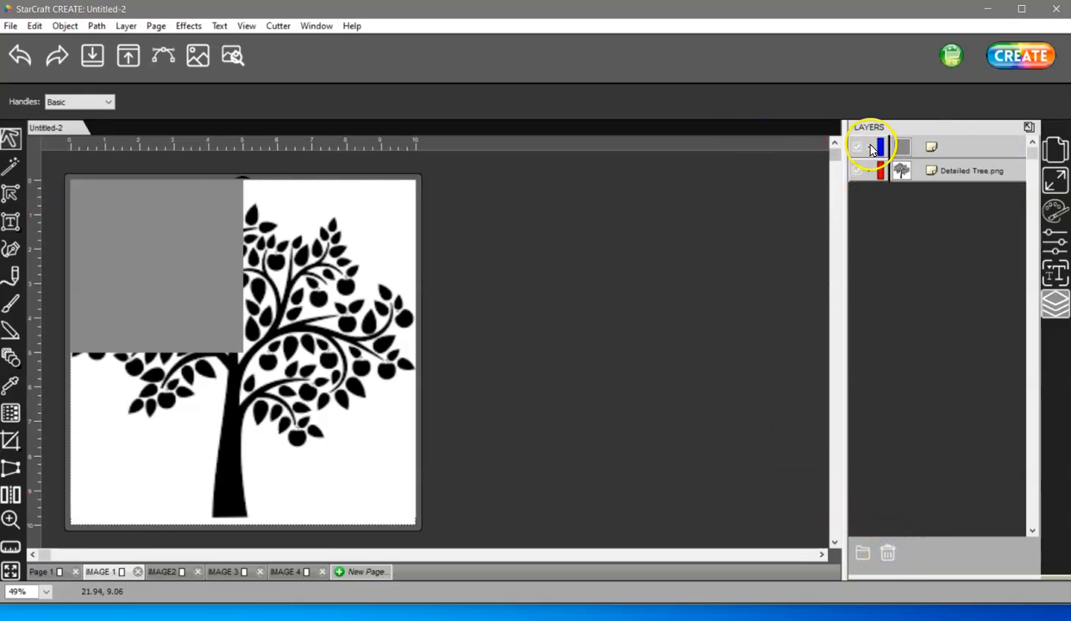
Set a clip path from the rectangle and the Detailed Tree.png layers on the IMAGE 1 page.
{"action": "left_click", "coordinate": [989, 145]}
{"action": "left_click", "coordinate": [968, 171], "text": "shift"}
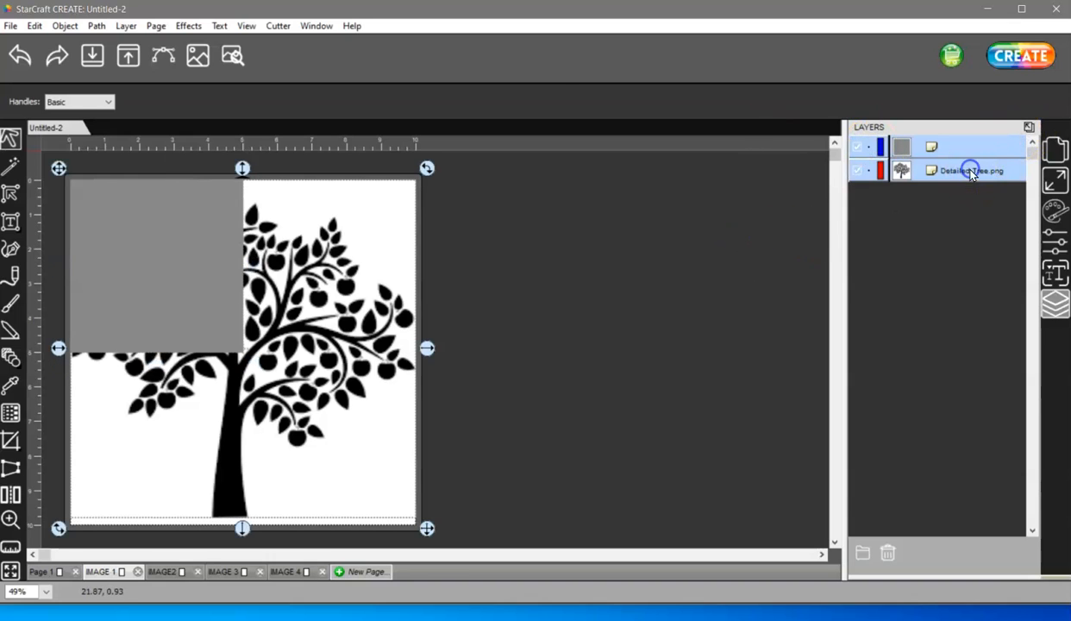
{"action": "left_click", "coordinate": [69, 27]}
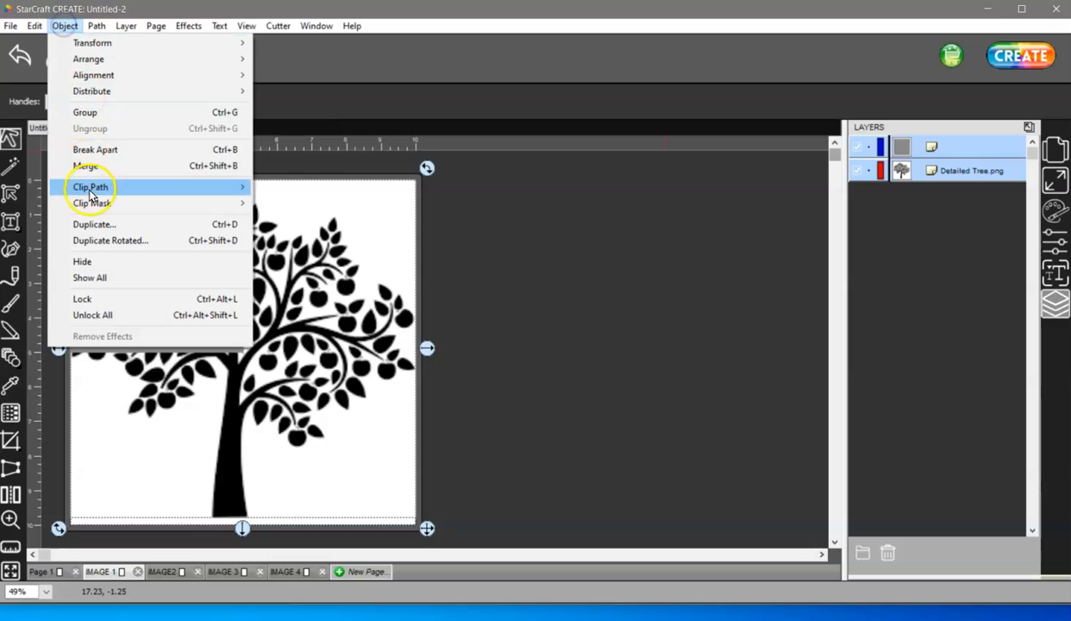
{"action": "mouse_move", "coordinate": [141, 184]}
{"action": "left_click", "coordinate": [280, 188]}
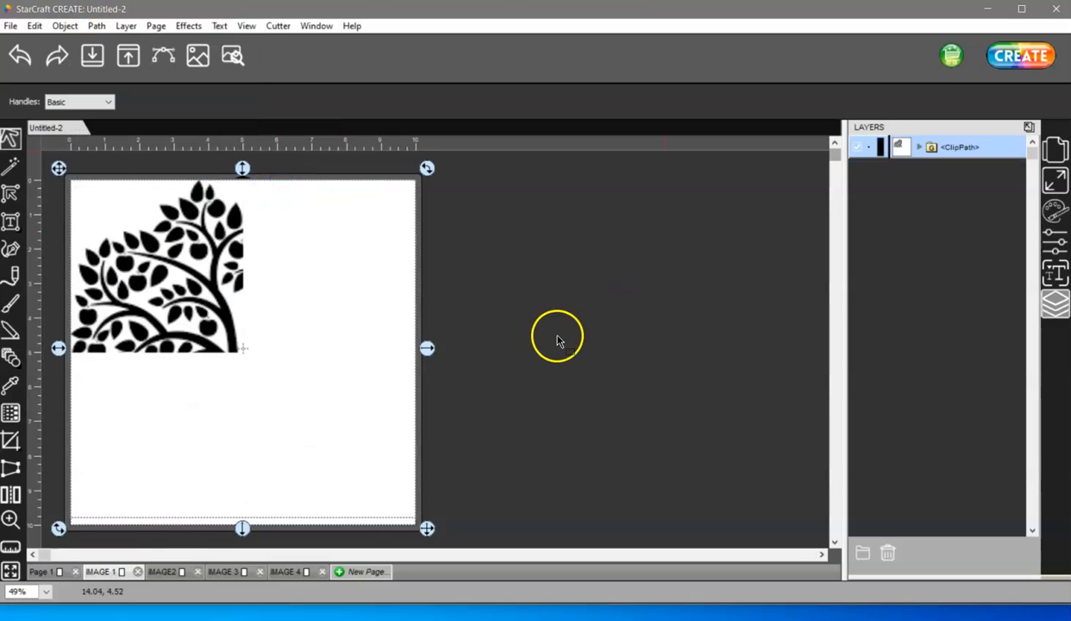
Review the clipped tree sections on the IMAGE2, IMAGE 3 and IMAGE 4 pages and return to IMAGE 1.
{"action": "left_click", "coordinate": [168, 573]}
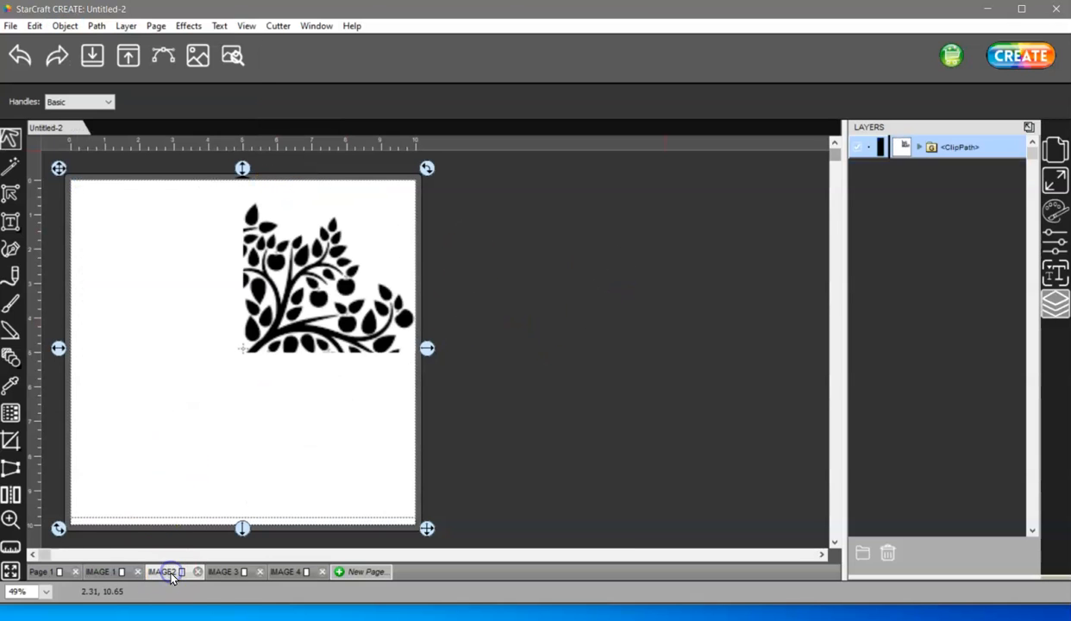
{"action": "left_click", "coordinate": [226, 572]}
{"action": "left_click", "coordinate": [309, 575]}
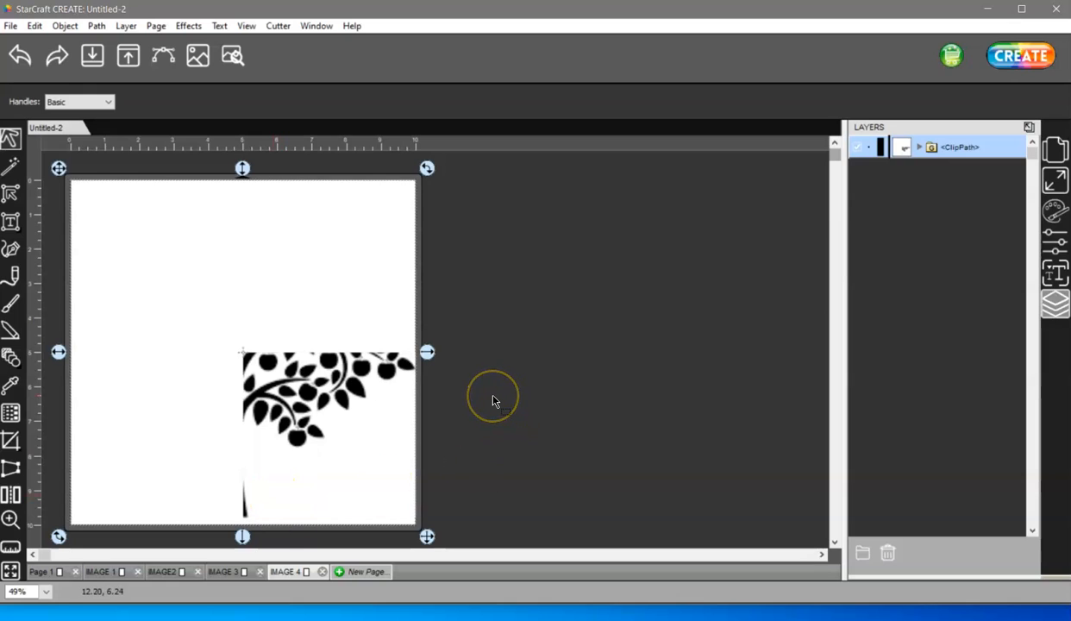
{"action": "left_click", "coordinate": [102, 571]}
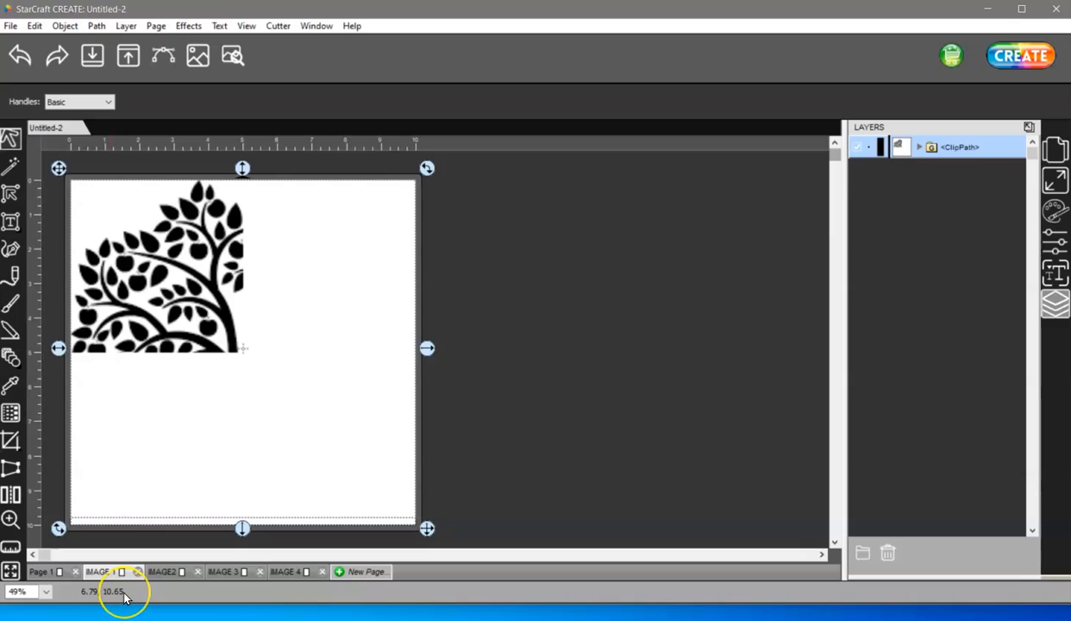